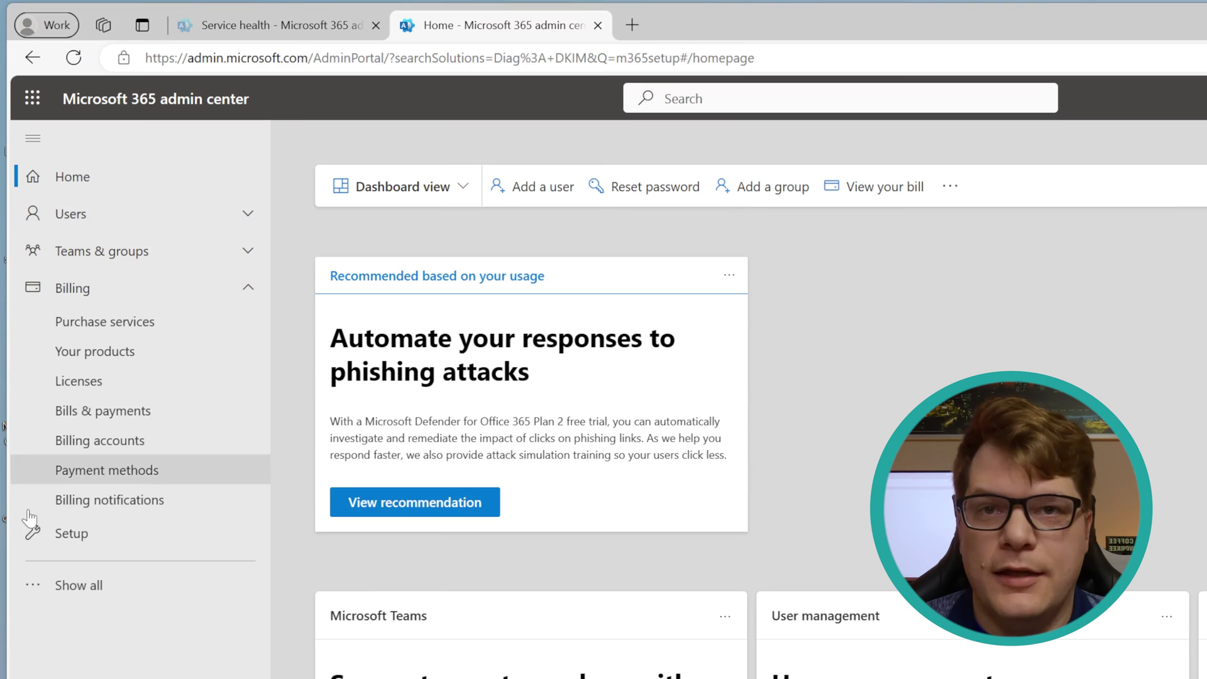
Step: Open 'Use content AI with Microsoft Syntex' under Setup's Files and content section
click(74, 538)
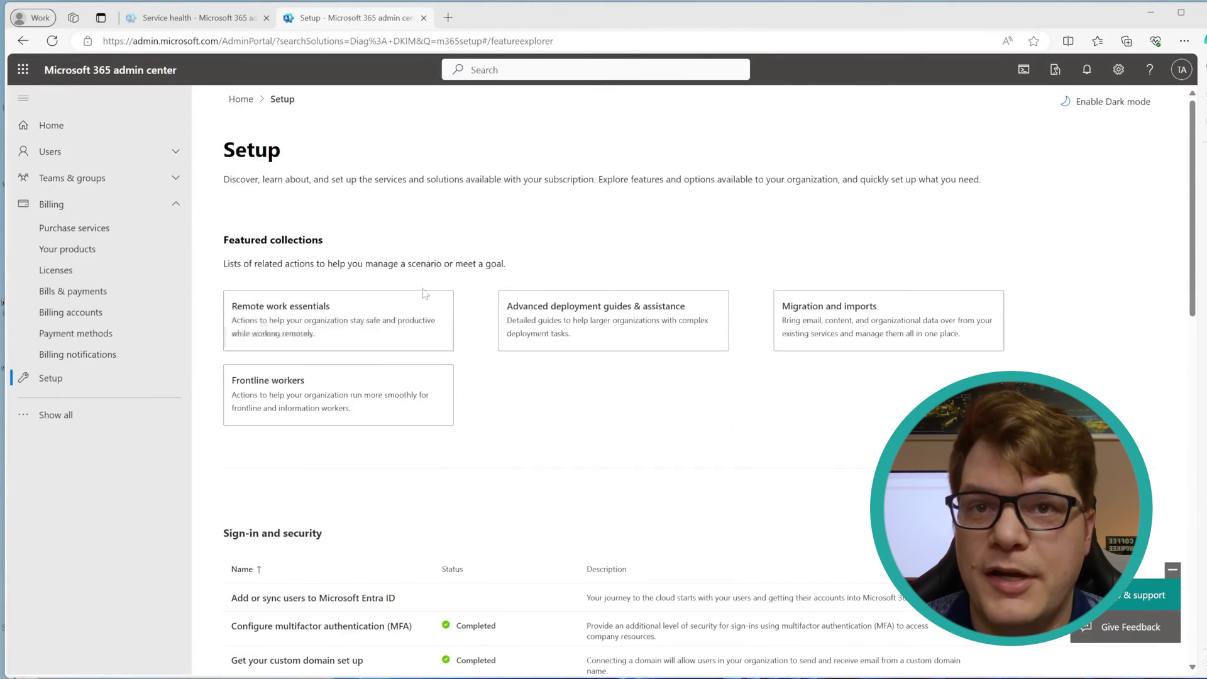
scroll(748, 405, down, 10)
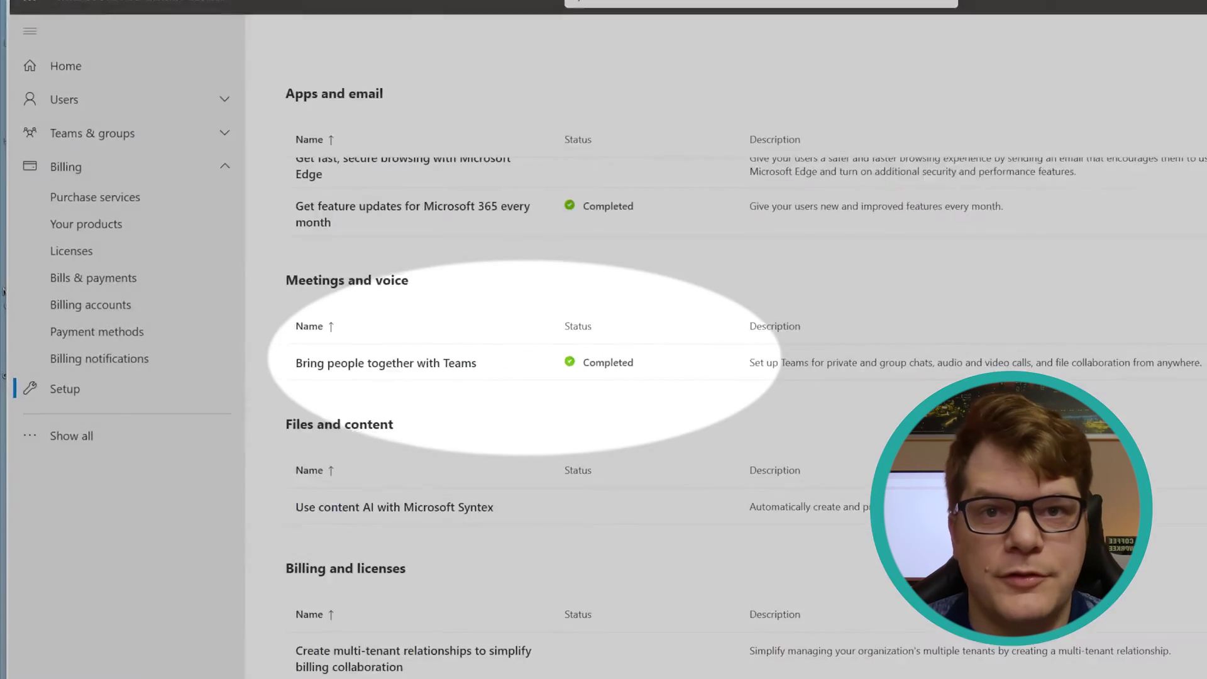
scroll(723, 377, down, 2)
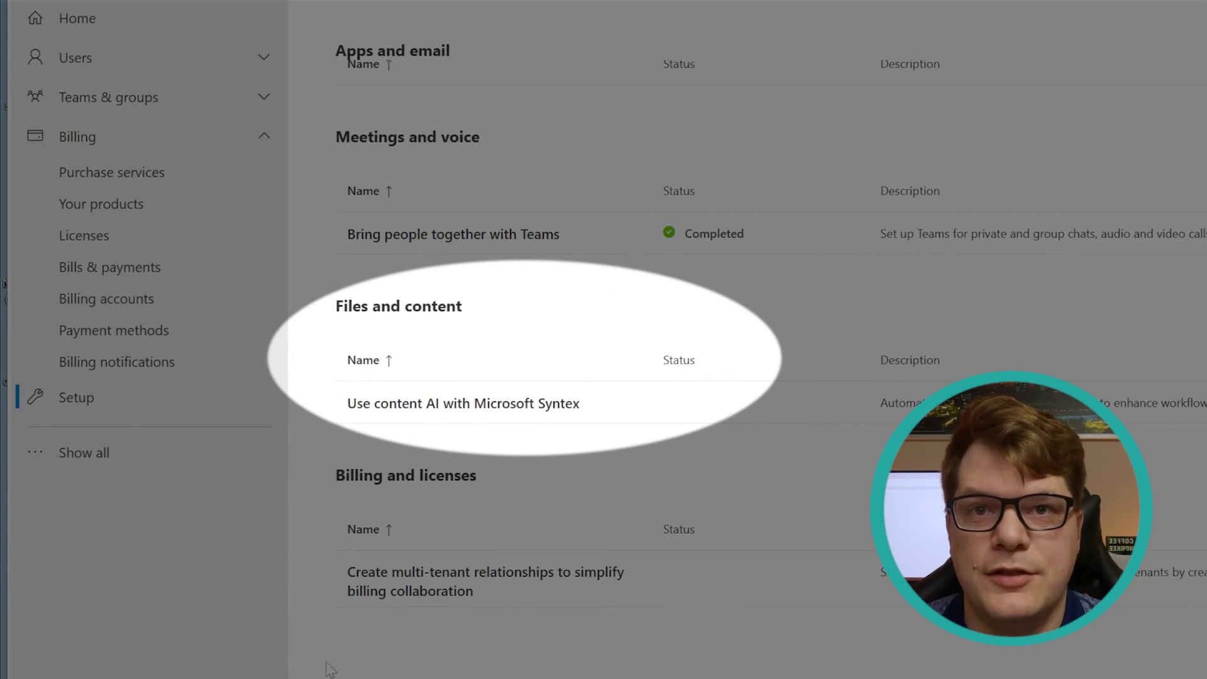
click(485, 405)
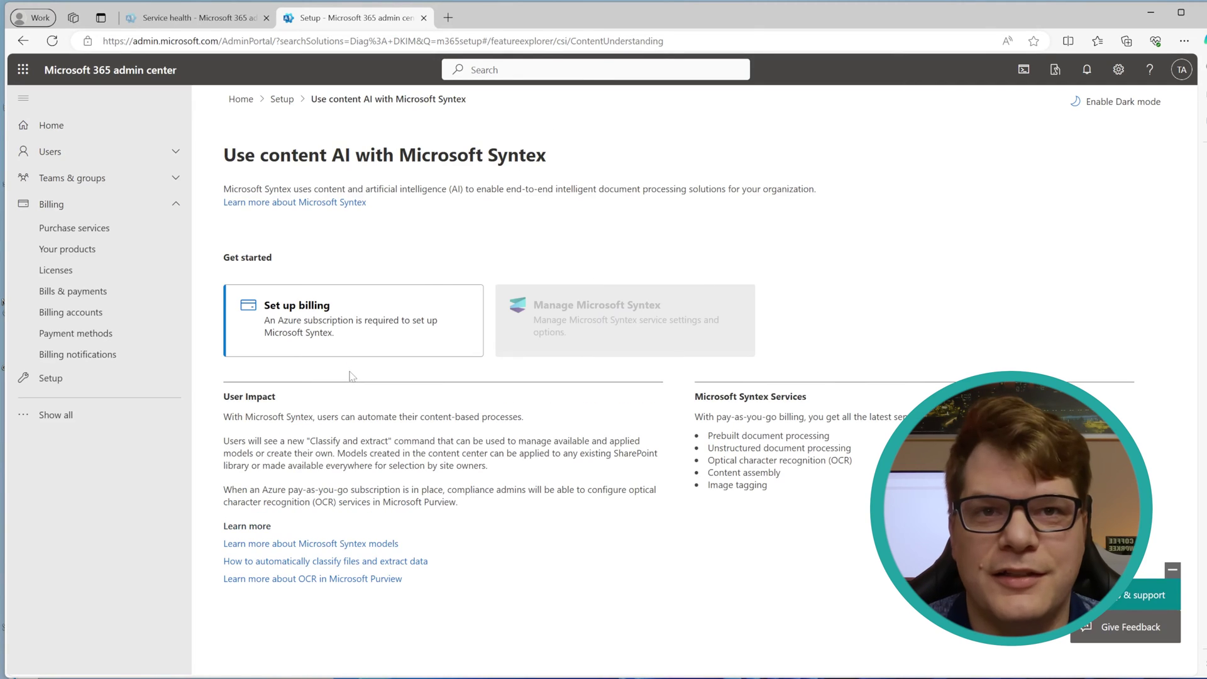
Step: Save Syntex pay-as-you-go billing with the Azure subscription, Automation_RG and Central US region
click(350, 341)
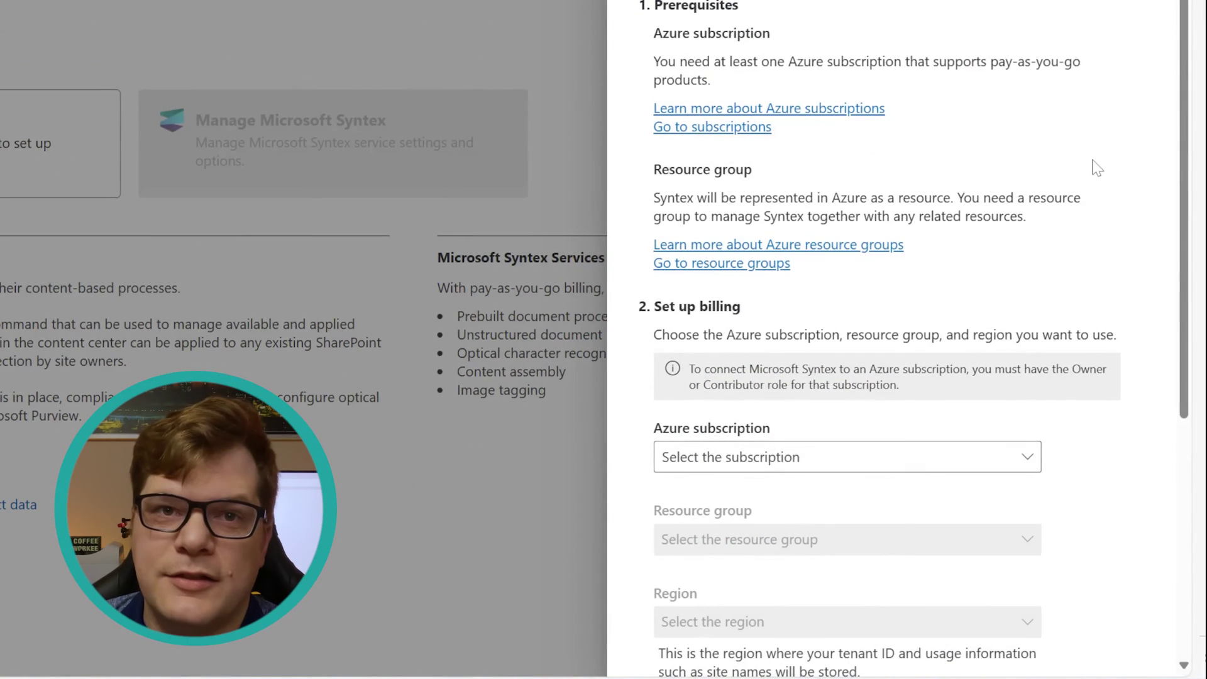
scroll(1096, 168, down, 5)
click(851, 111)
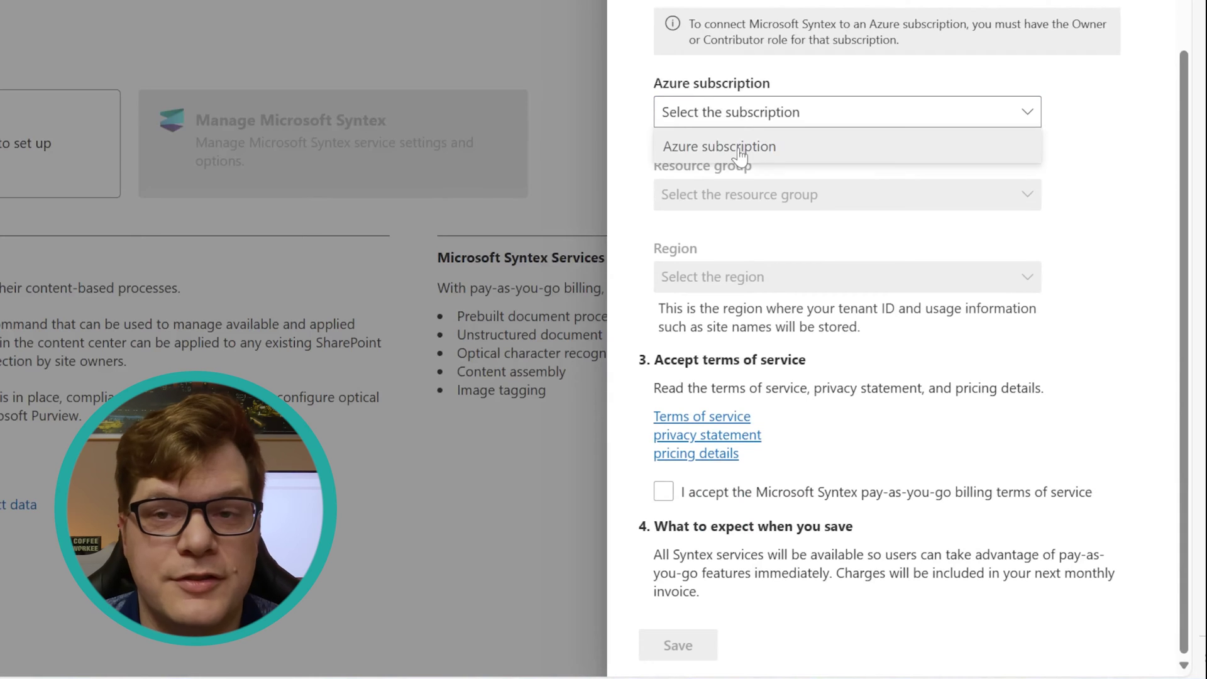
click(741, 157)
click(864, 195)
click(861, 233)
click(809, 277)
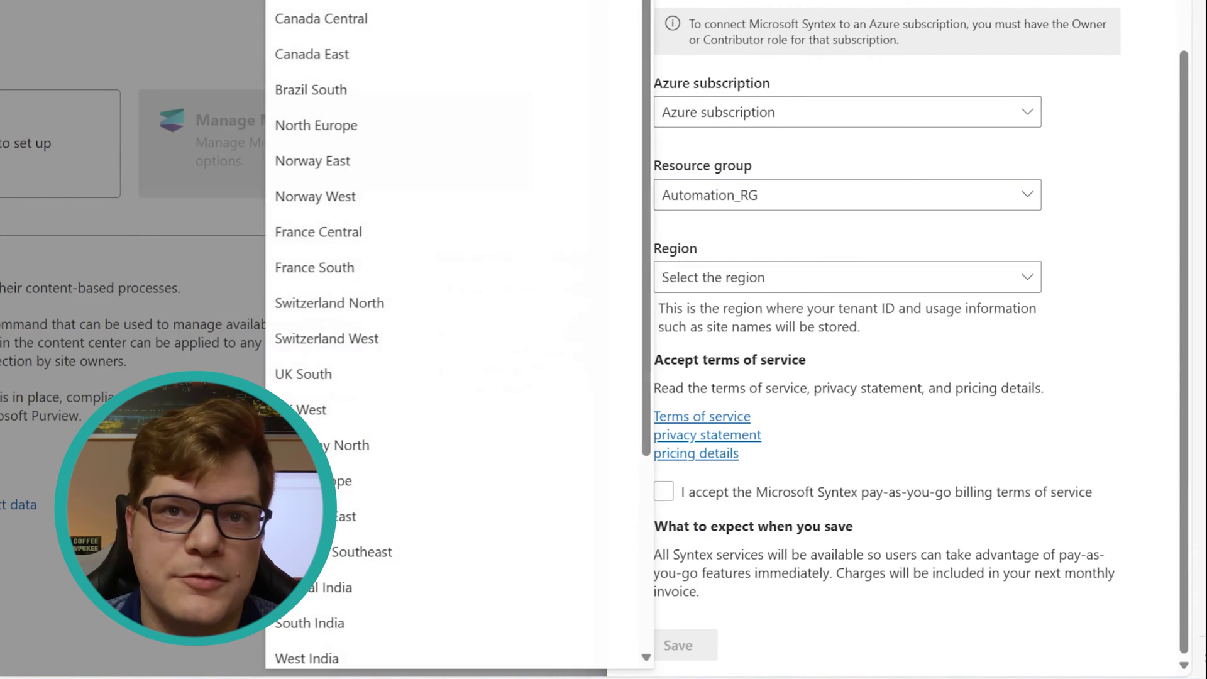
click(859, 272)
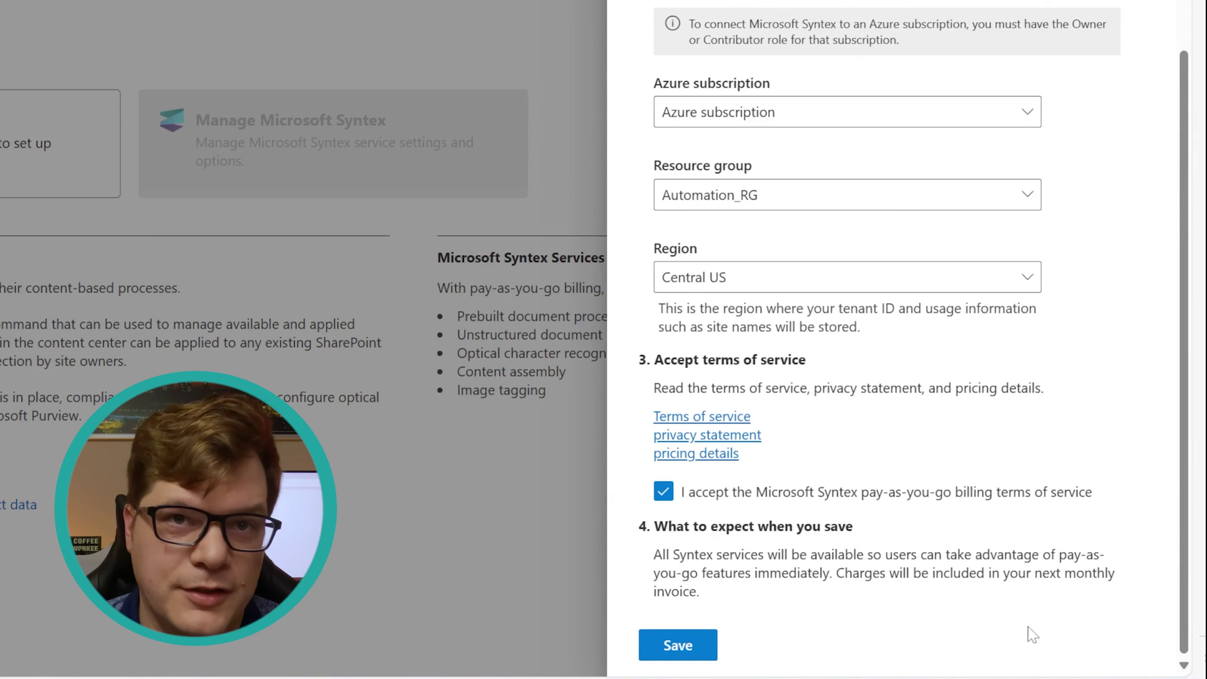
click(666, 645)
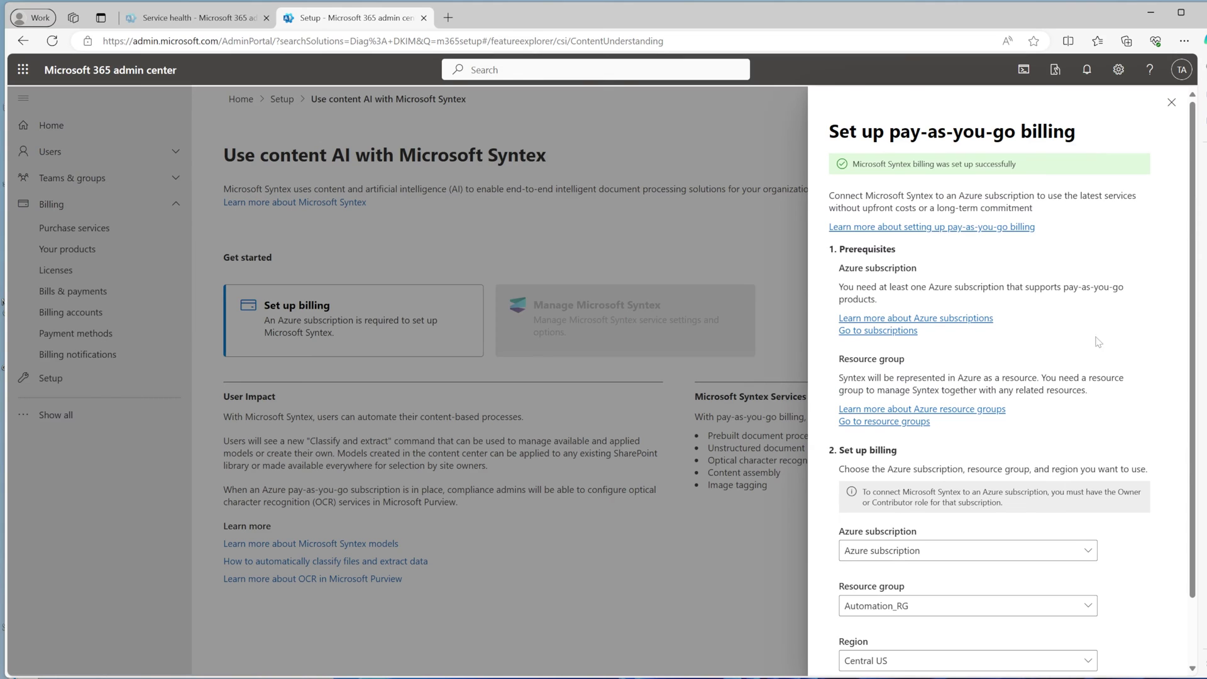
click(1169, 107)
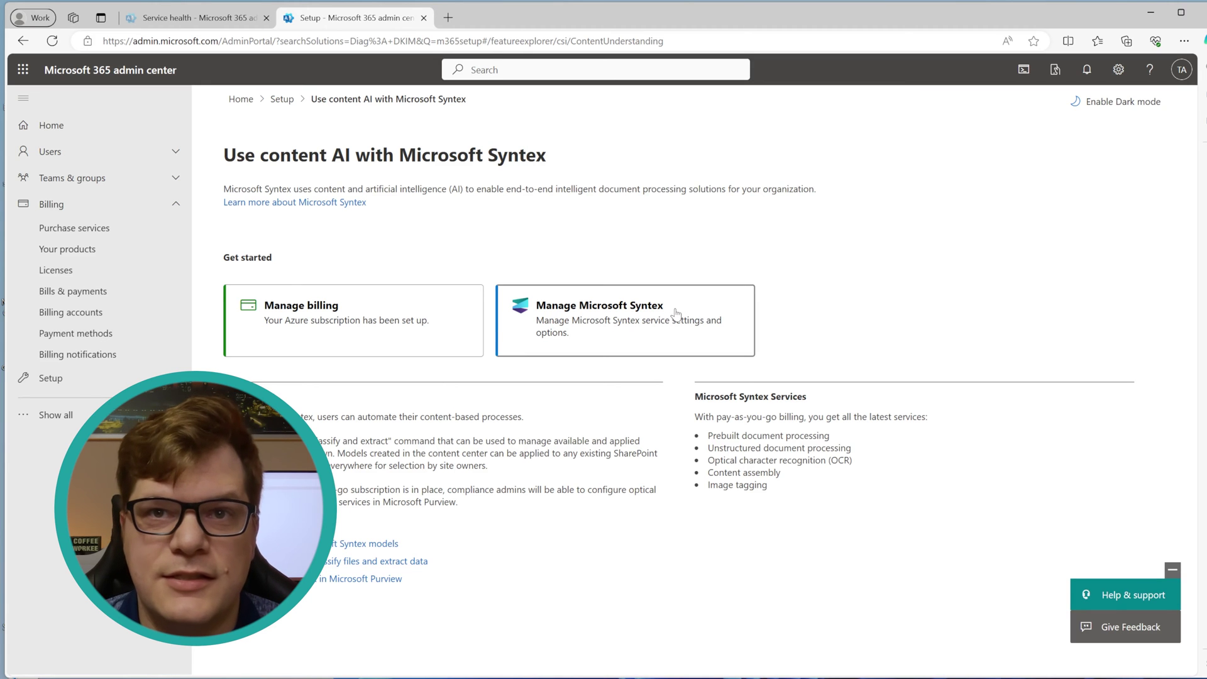
Step: Open Syntex eSignature from the Manage Microsoft Syntex services list
click(675, 313)
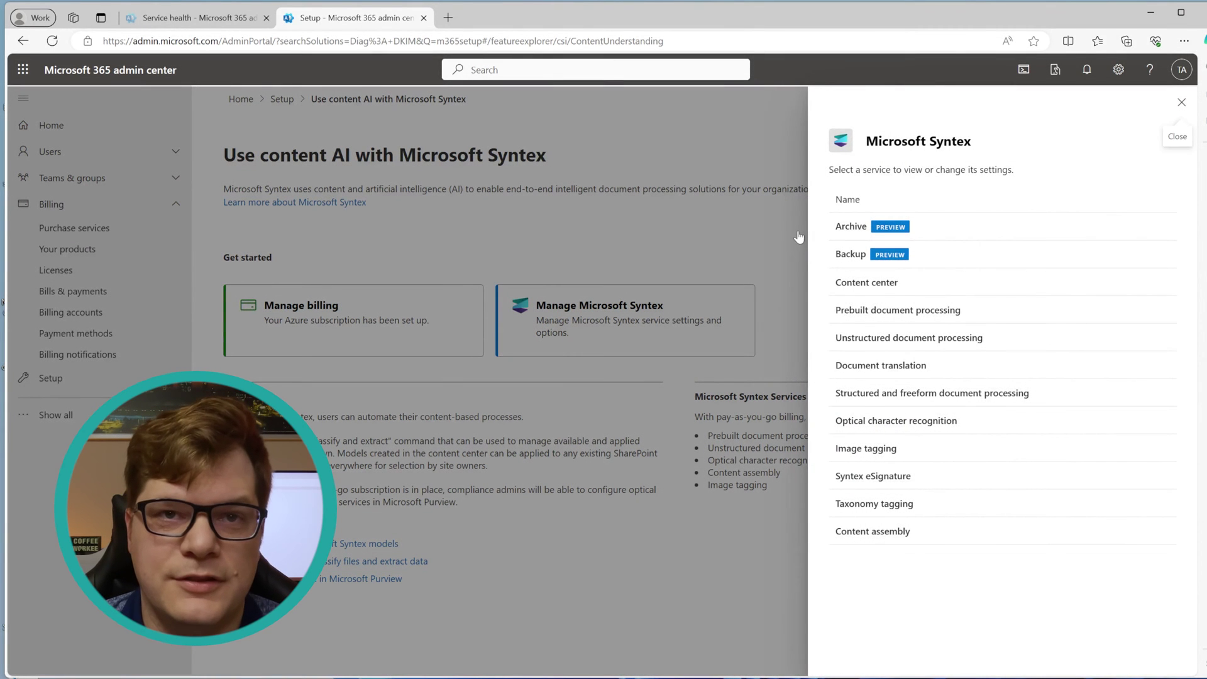
click(877, 479)
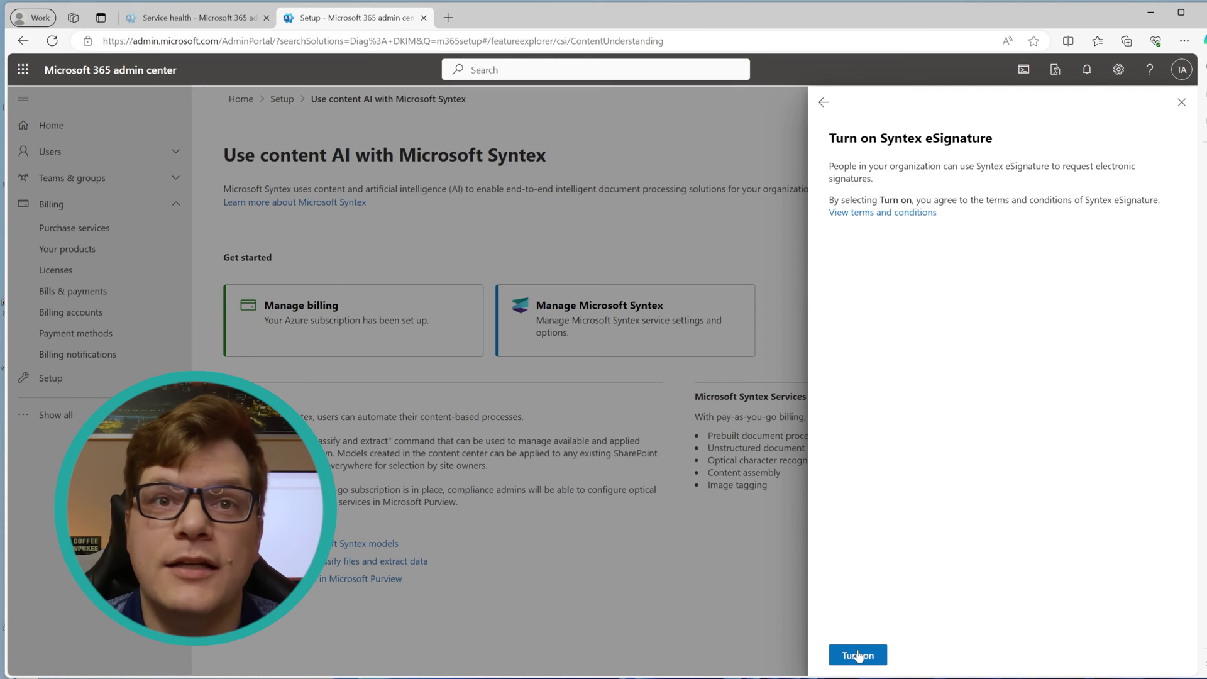
Step: Turn on Syntex eSignature from its service panel
click(858, 654)
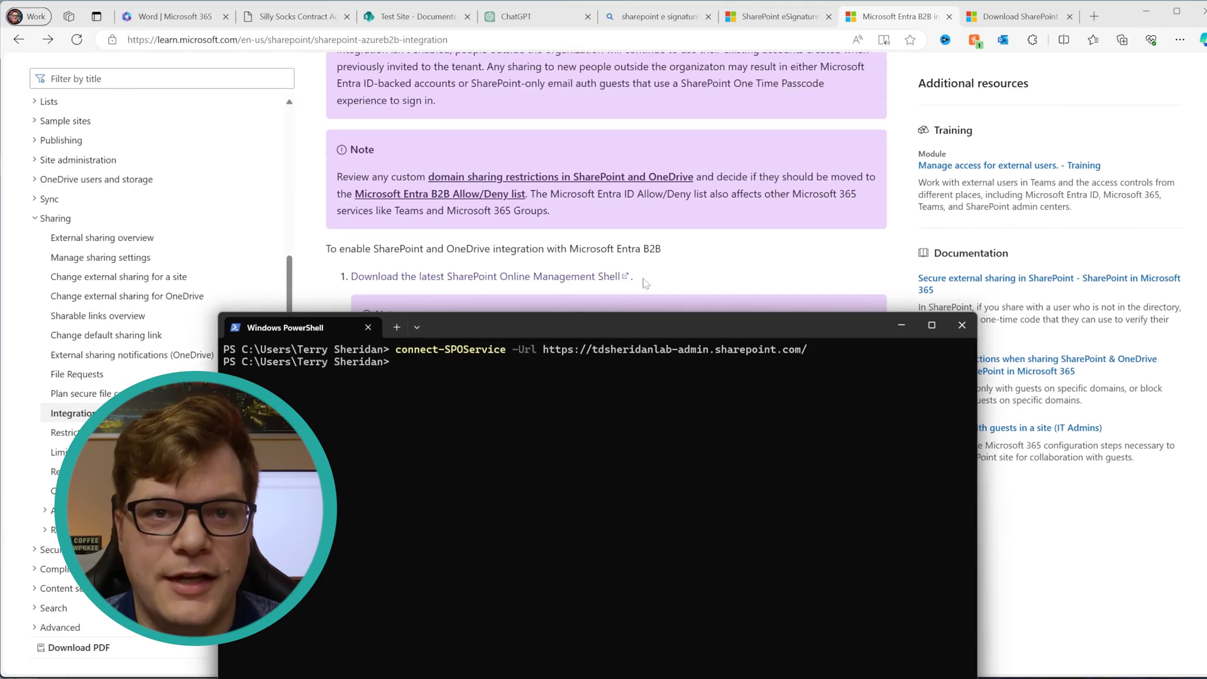
Step: List tenant settings with get-spotenant | FL, confirm EnableAzureADB2BIntegration is False, and minimize PowerShell
scroll(606, 182, down, 5)
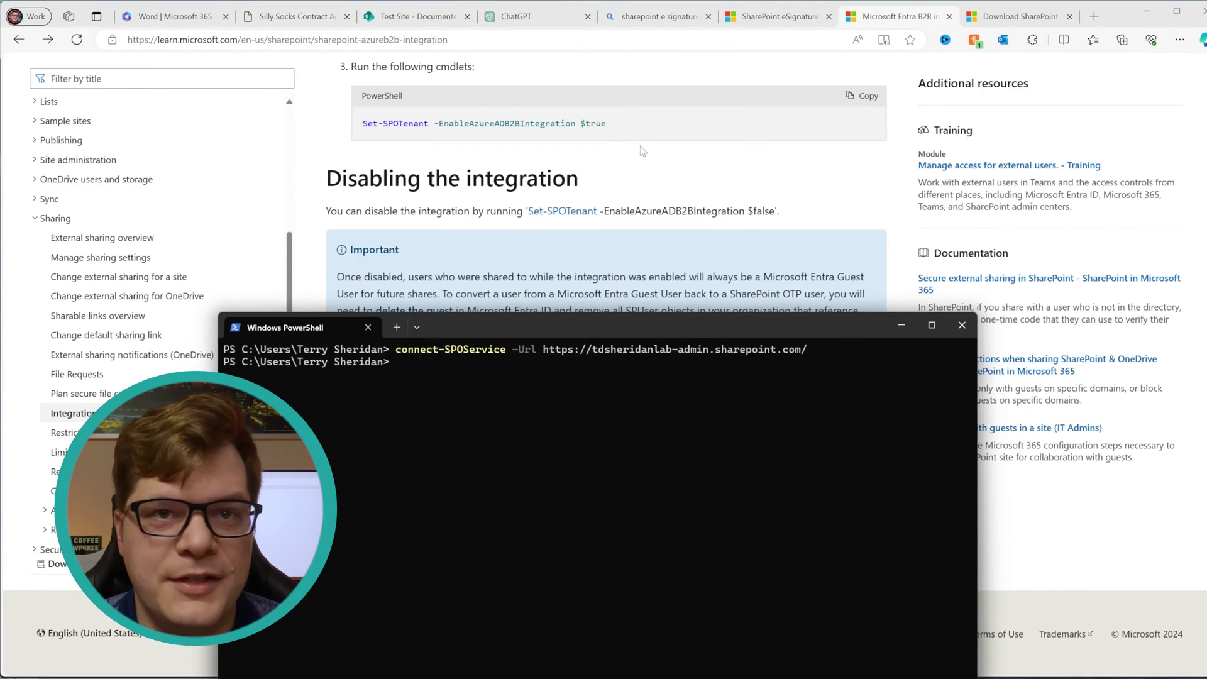
scroll(642, 151, up, 1)
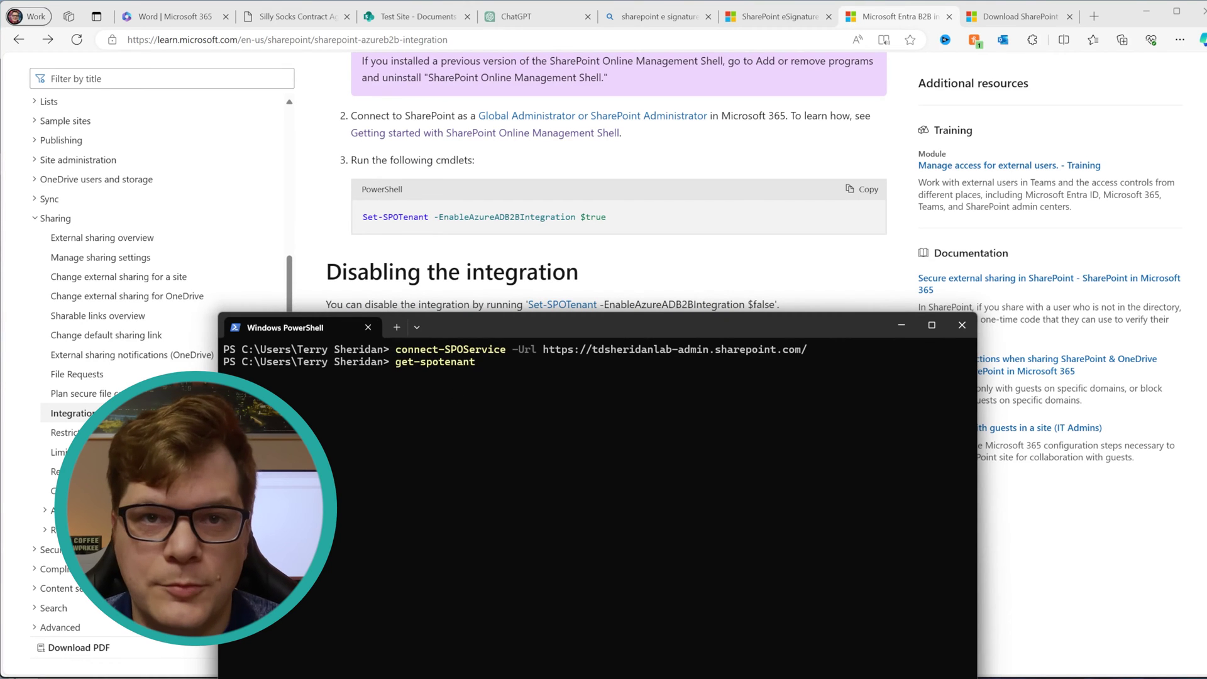
key(Return)
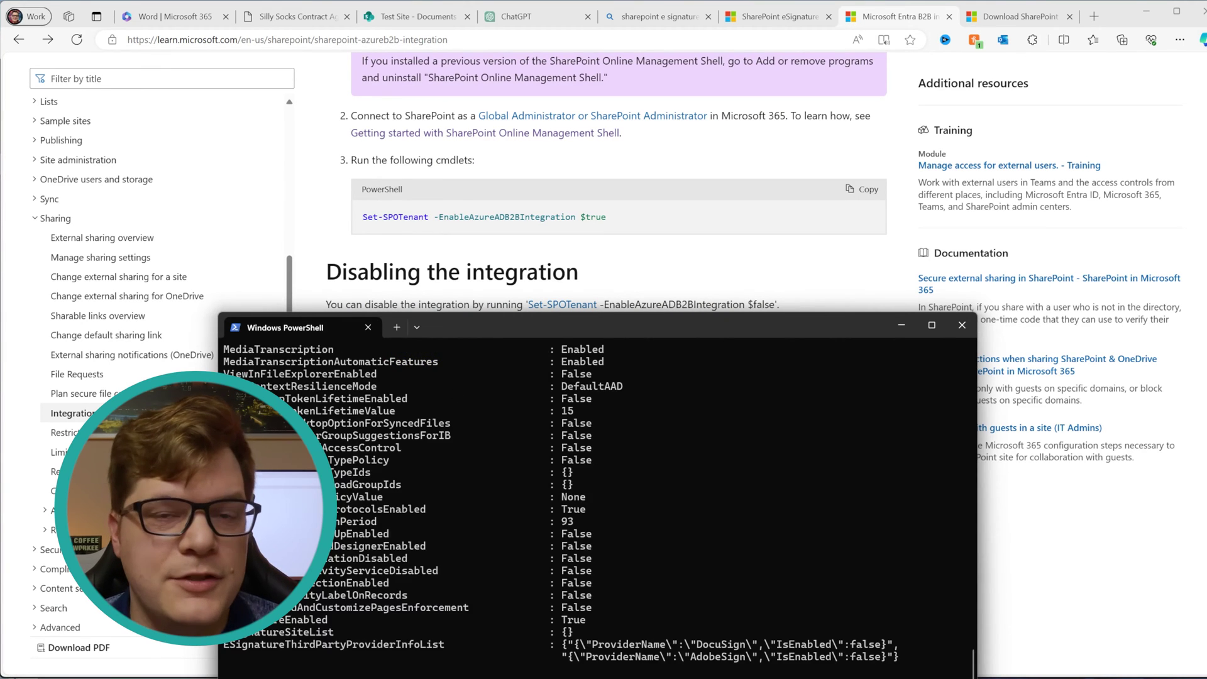
scroll(425, 561, up, 20)
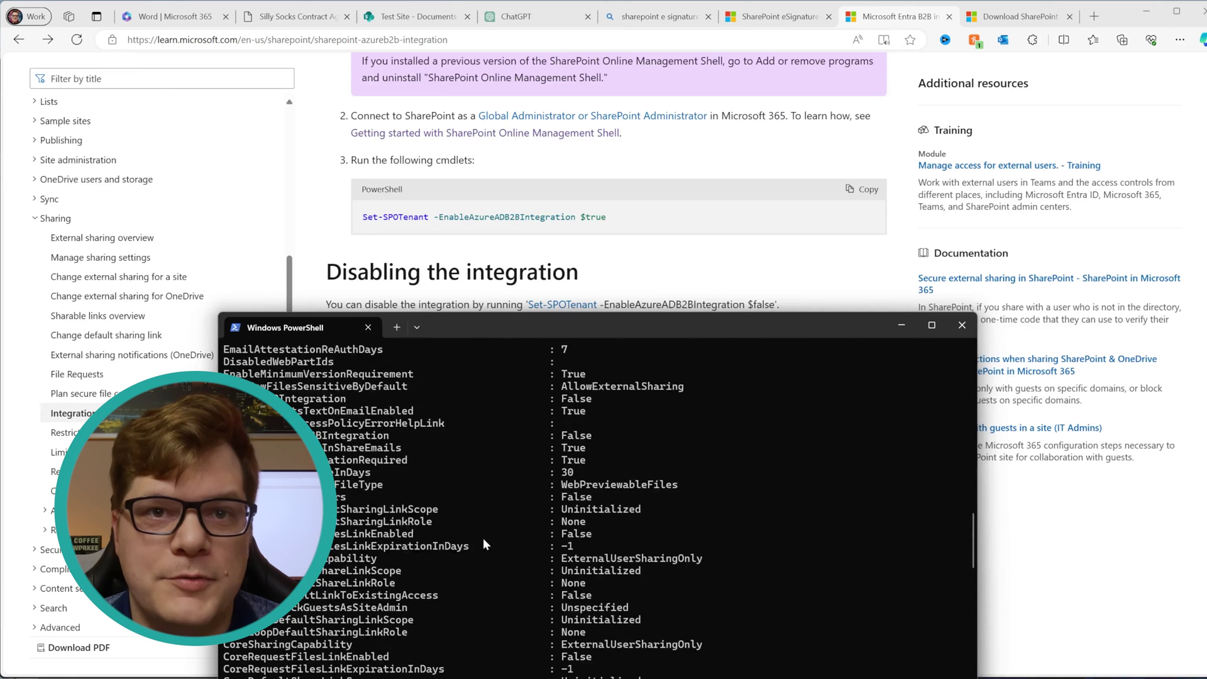
scroll(774, 643, down, 20)
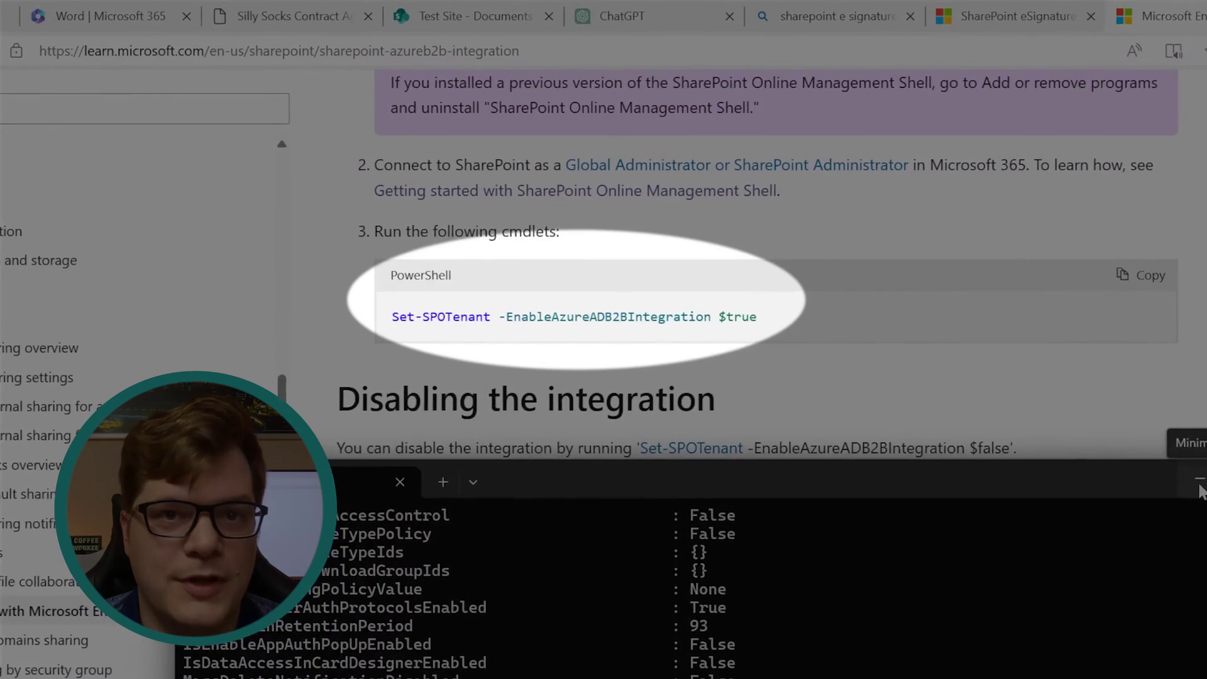
click(901, 327)
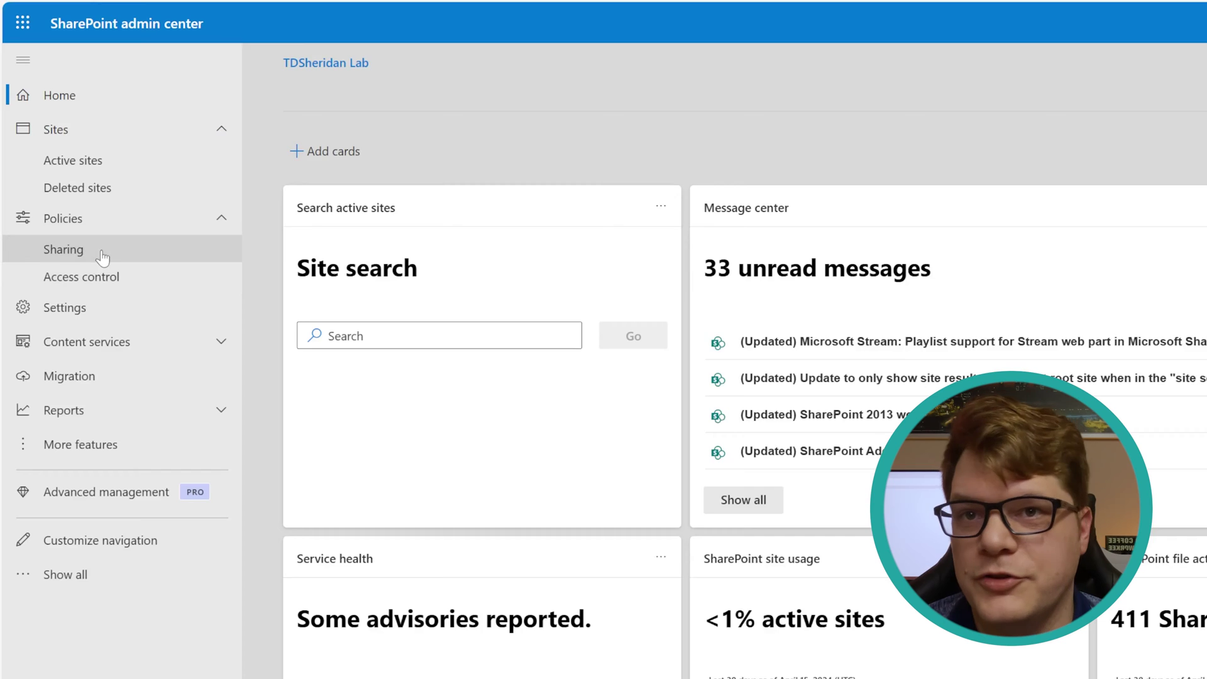
Step: Review the Sharing policy page, including the expanded More external sharing settings
click(102, 257)
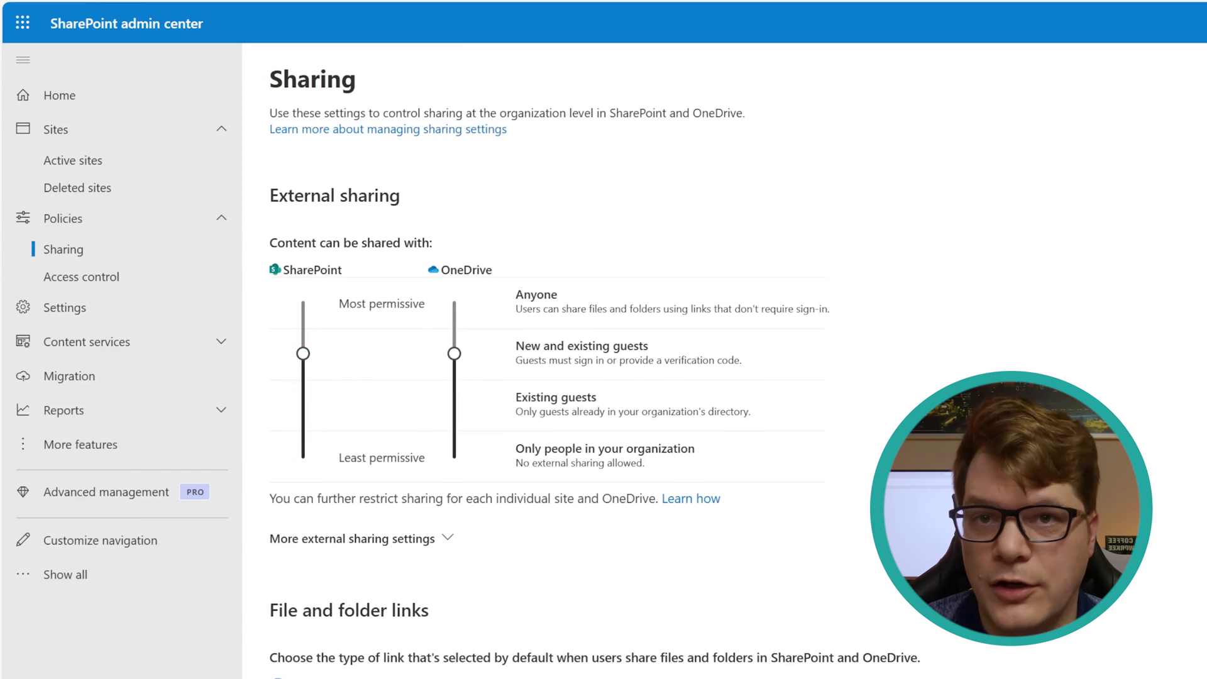
scroll(547, 377, down, 2)
click(448, 441)
scroll(443, 441, down, 2)
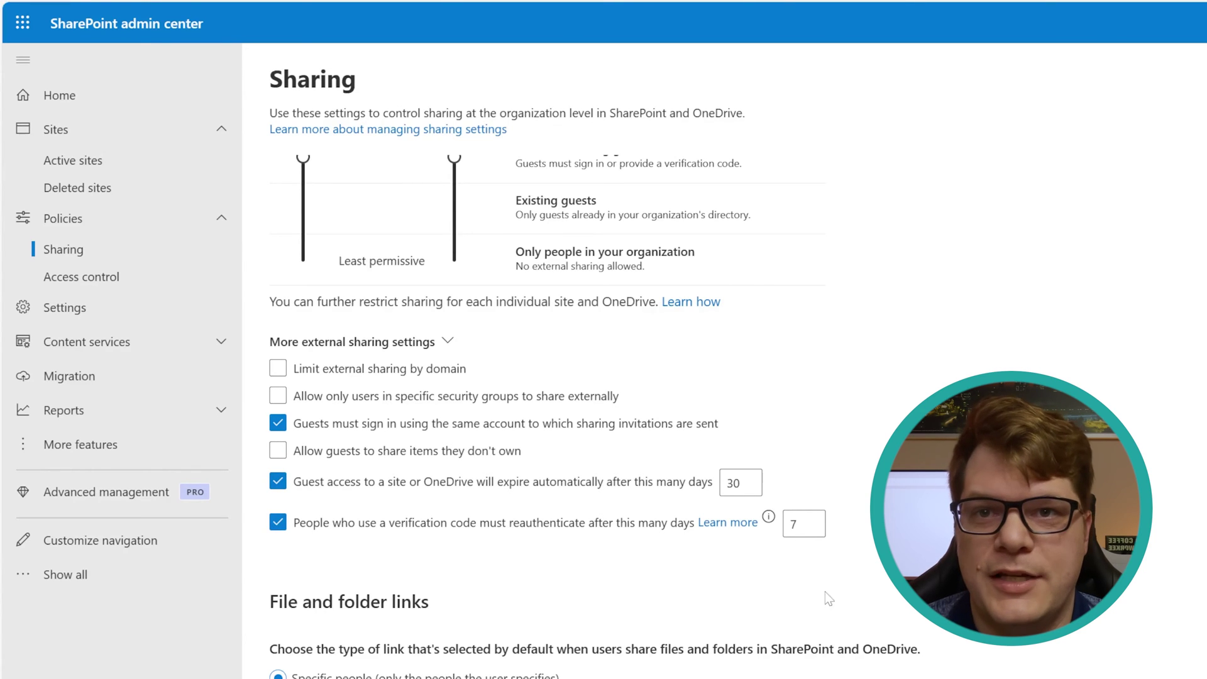
scroll(1191, 564, up, 4)
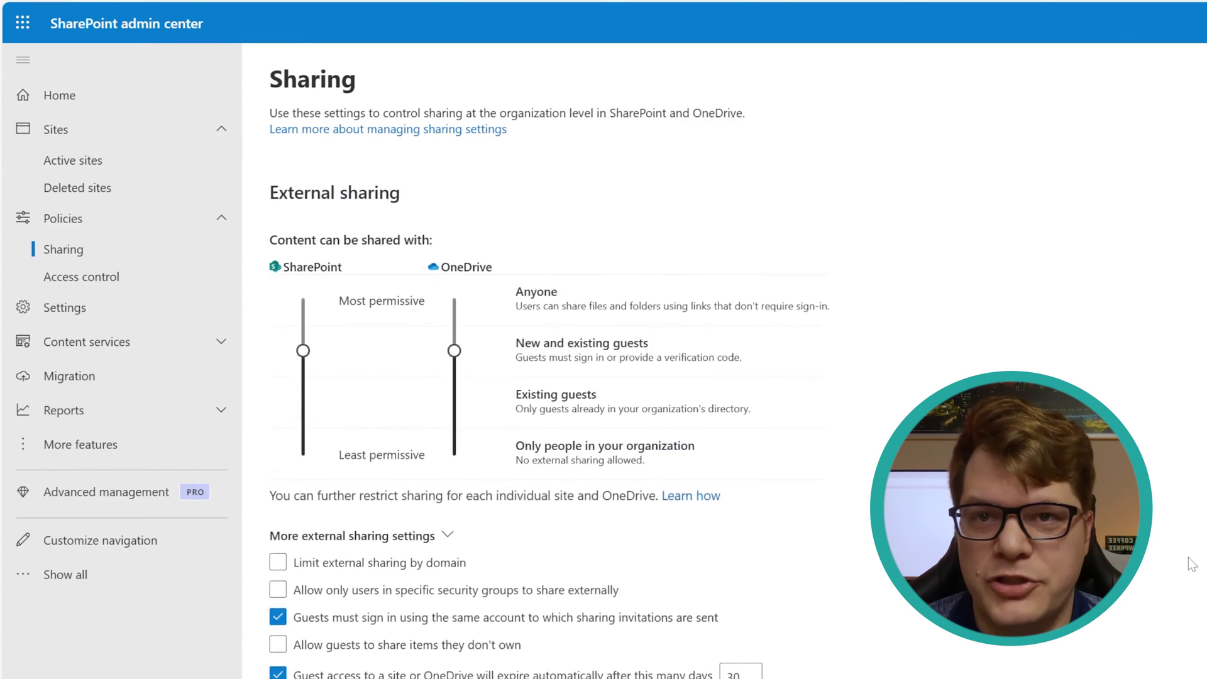
Step: Look through the Access control policies for apps without modern authentication and unmanaged devices
click(63, 277)
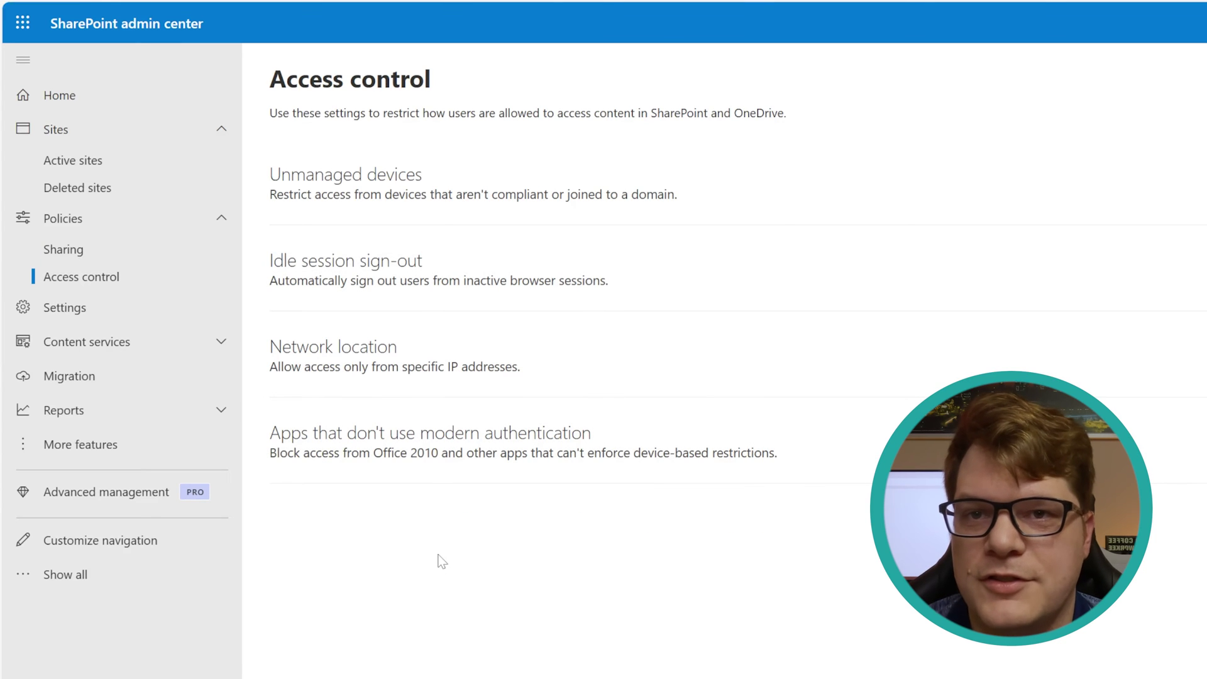
click(534, 484)
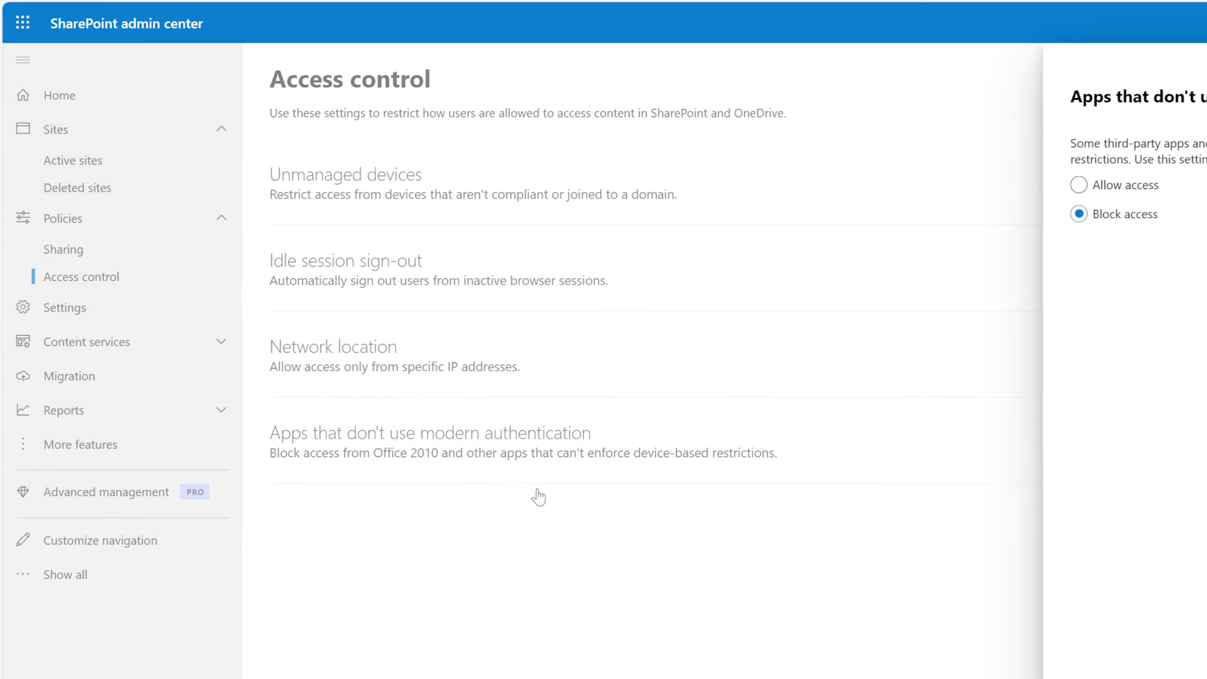
click(531, 168)
click(530, 167)
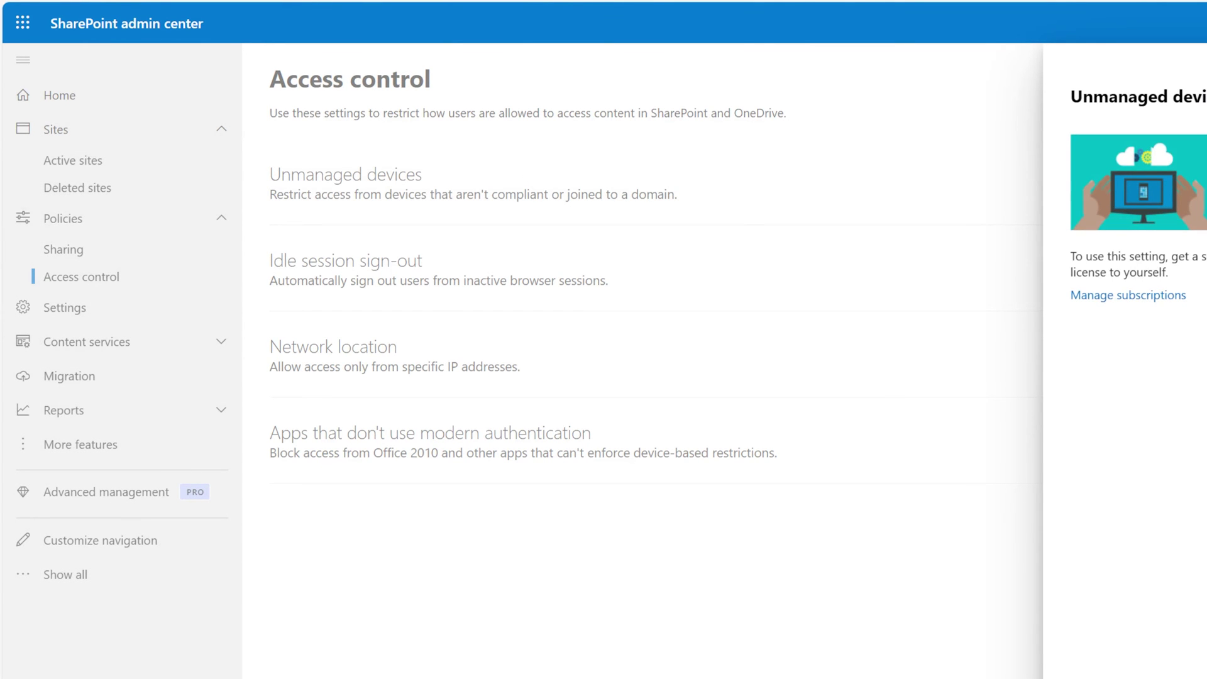
click(405, 283)
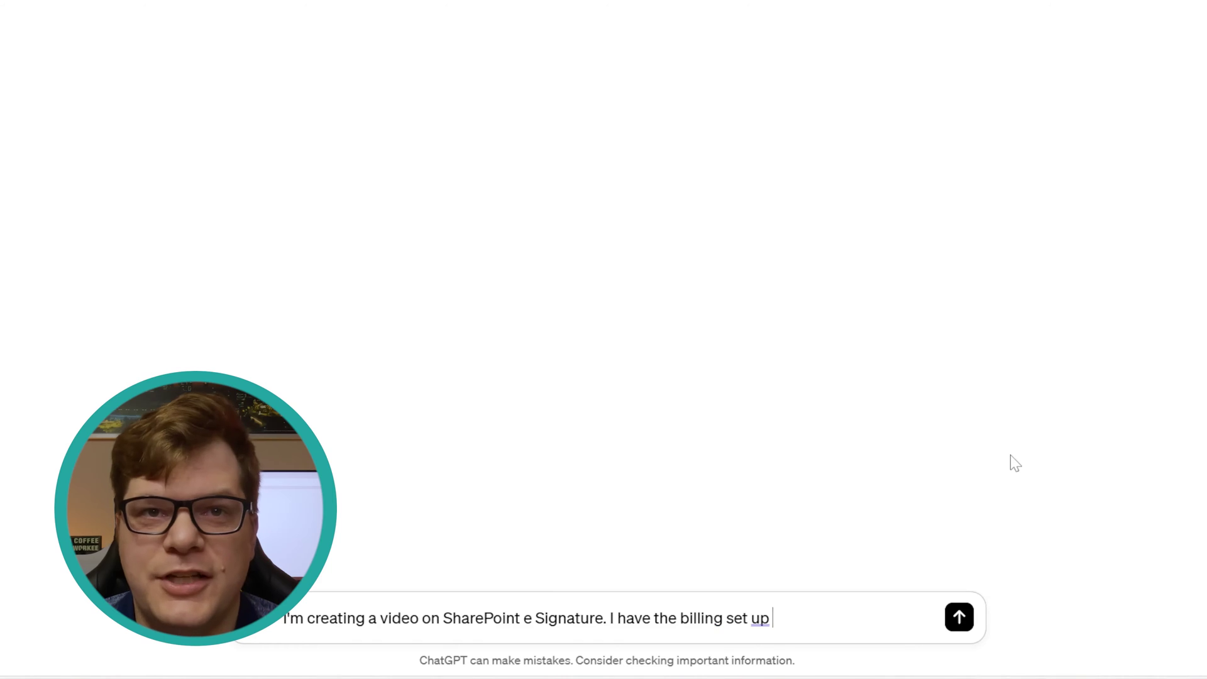
Step: Ask ChatGPT for a silly fake contract between two parties for the eSignature demo
text(and the feature enabled. N)
text(ow i need a fake contract between 2 )
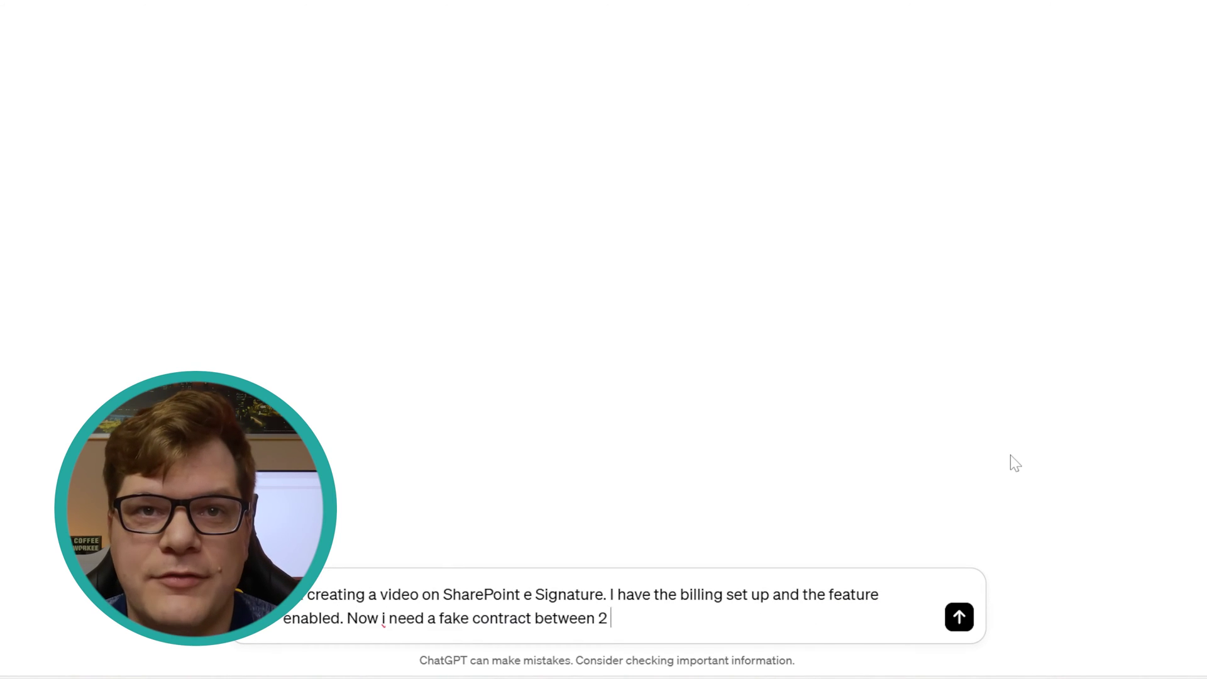
text(parties to agree to something silly and )
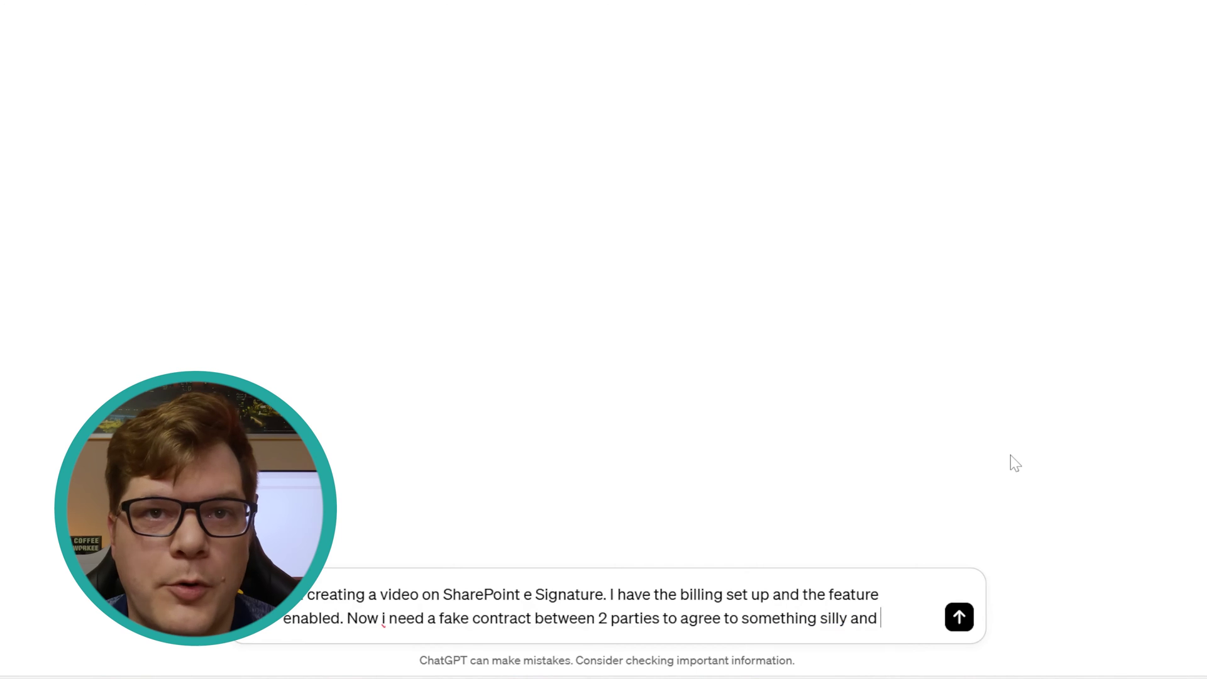
text(funny to use as an example.)
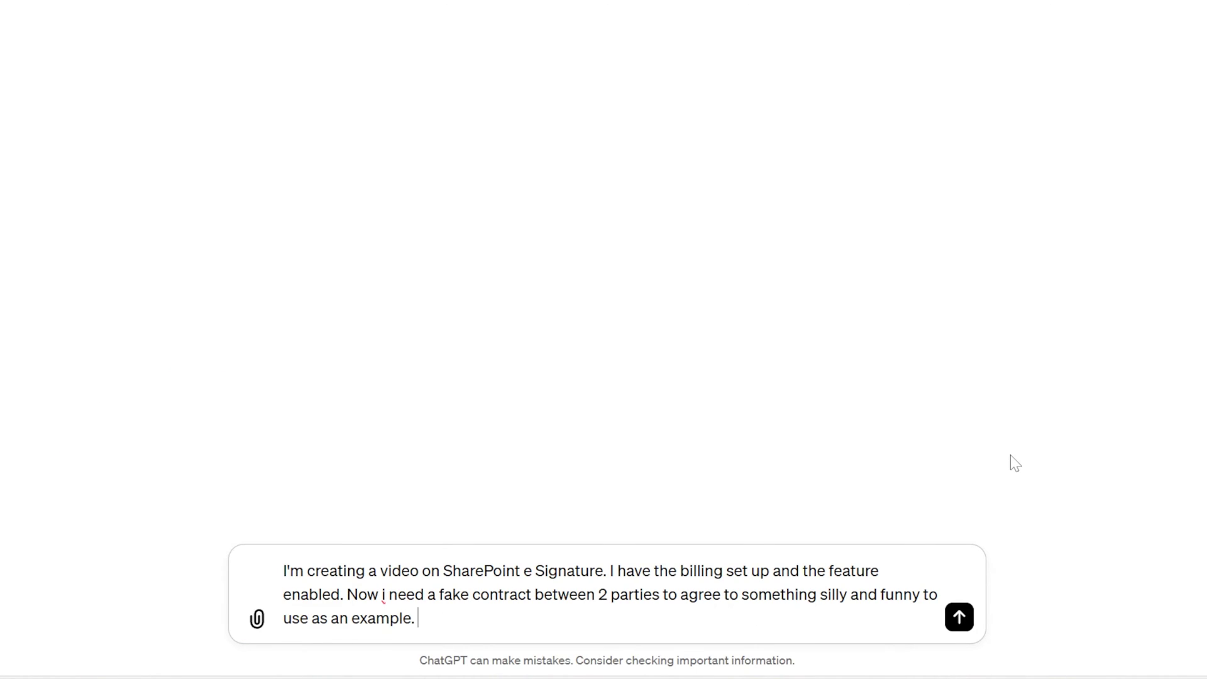
key(Return)
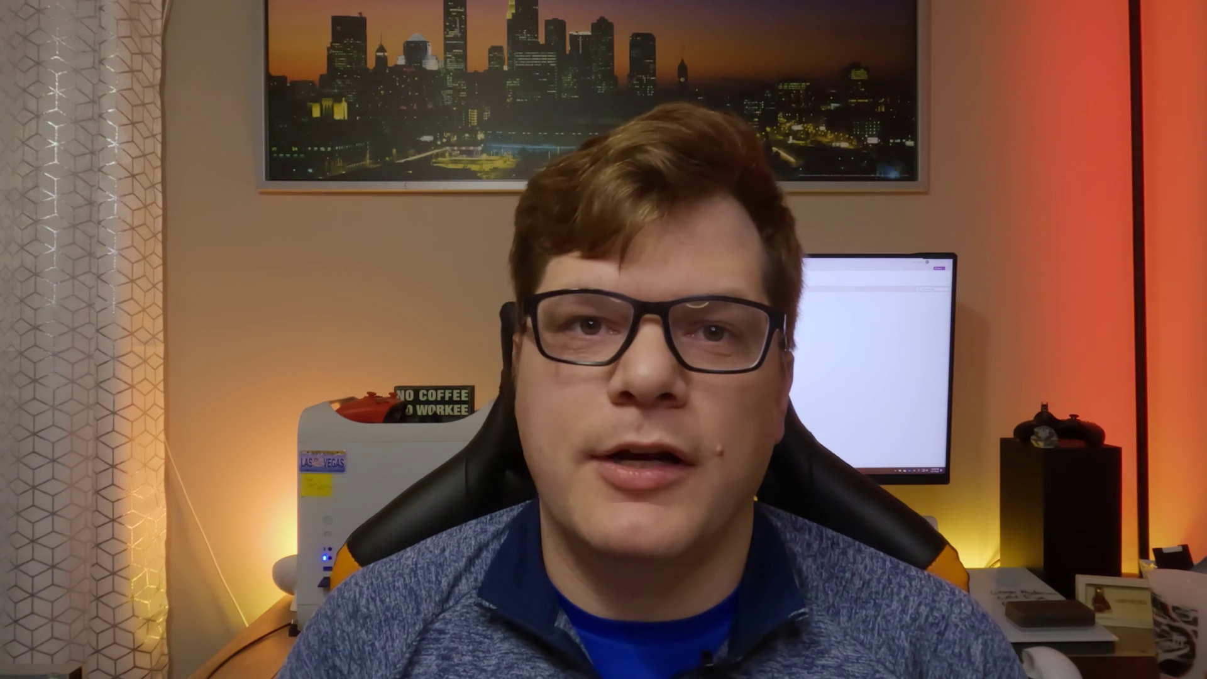
Step: Copy the Silly Socks Exchange Agreement from ChatGPT and paste it into the Word document
drag(607, 615, 478, 420)
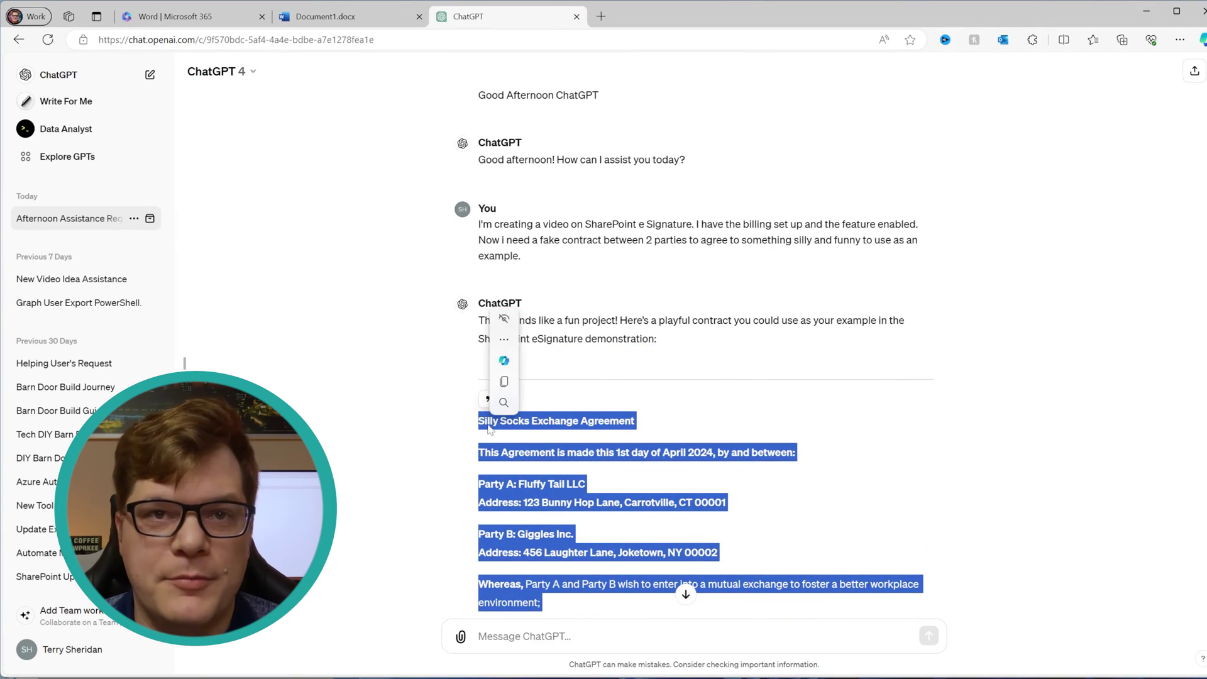
click(372, 19)
key(ctrl+v)
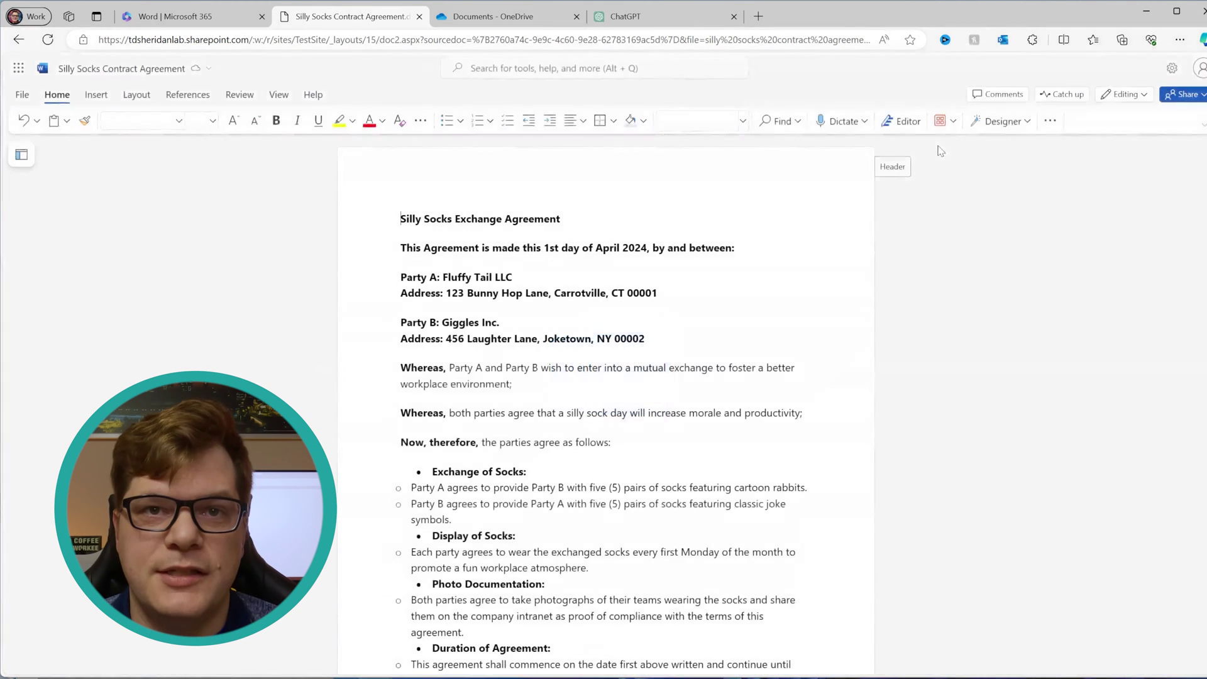
Step: Download the Silly Socks contract as a PDF via File > Save as
click(22, 95)
click(51, 263)
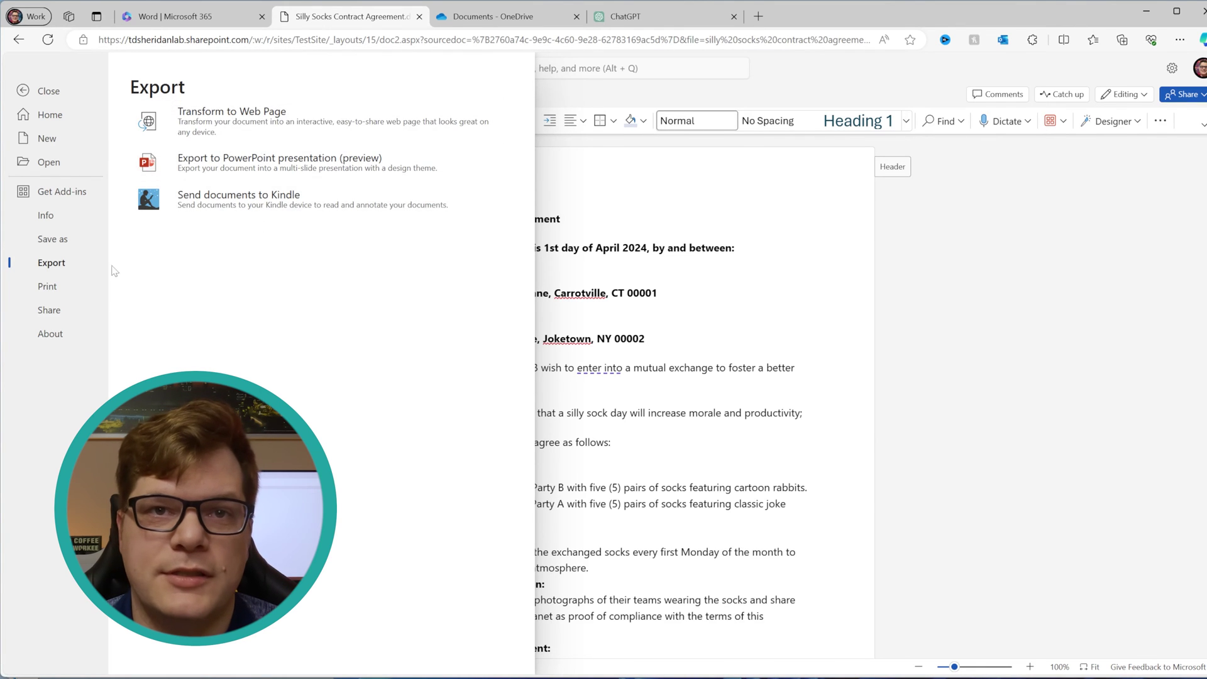
click(63, 240)
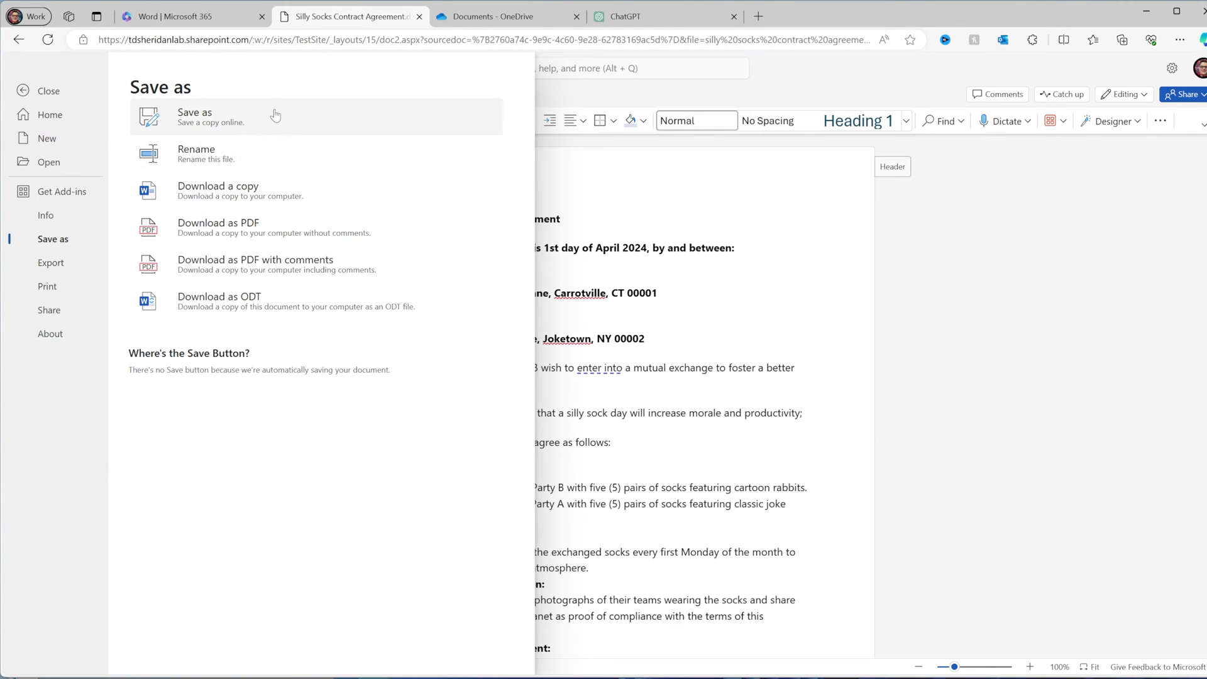
click(365, 227)
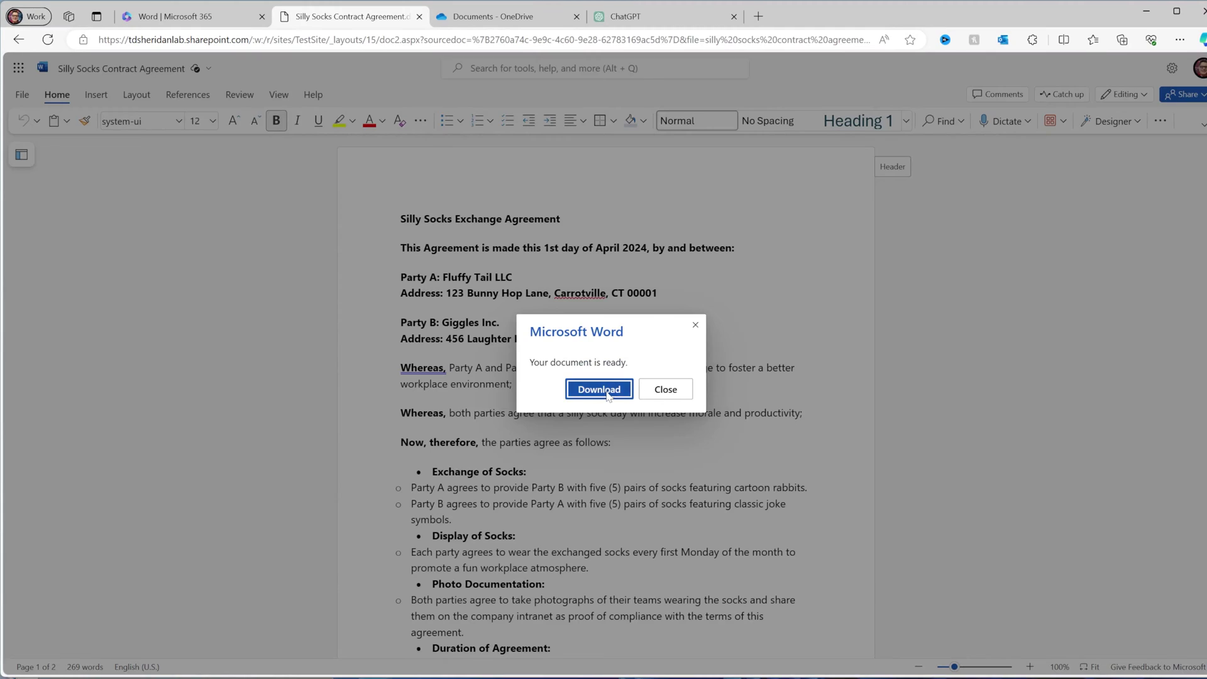
click(602, 389)
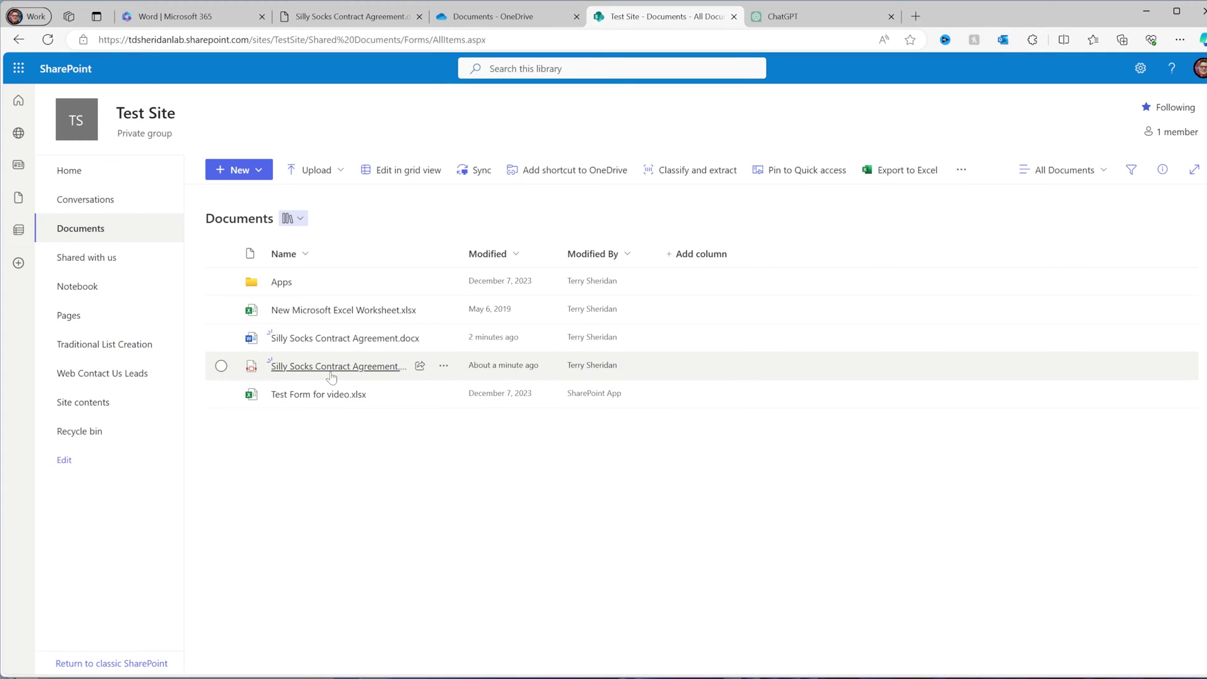
Step: Open the Silly Socks Contract PDF, decline the Syntex promotion, and choose Get signatures
click(331, 373)
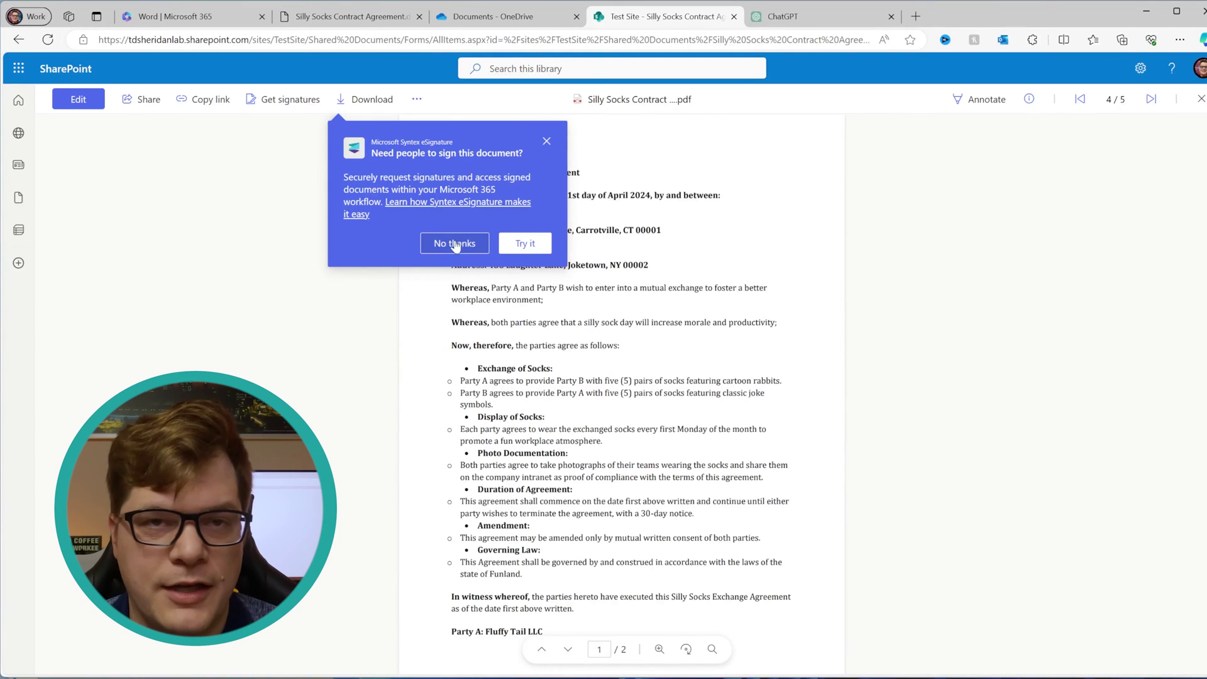
click(530, 250)
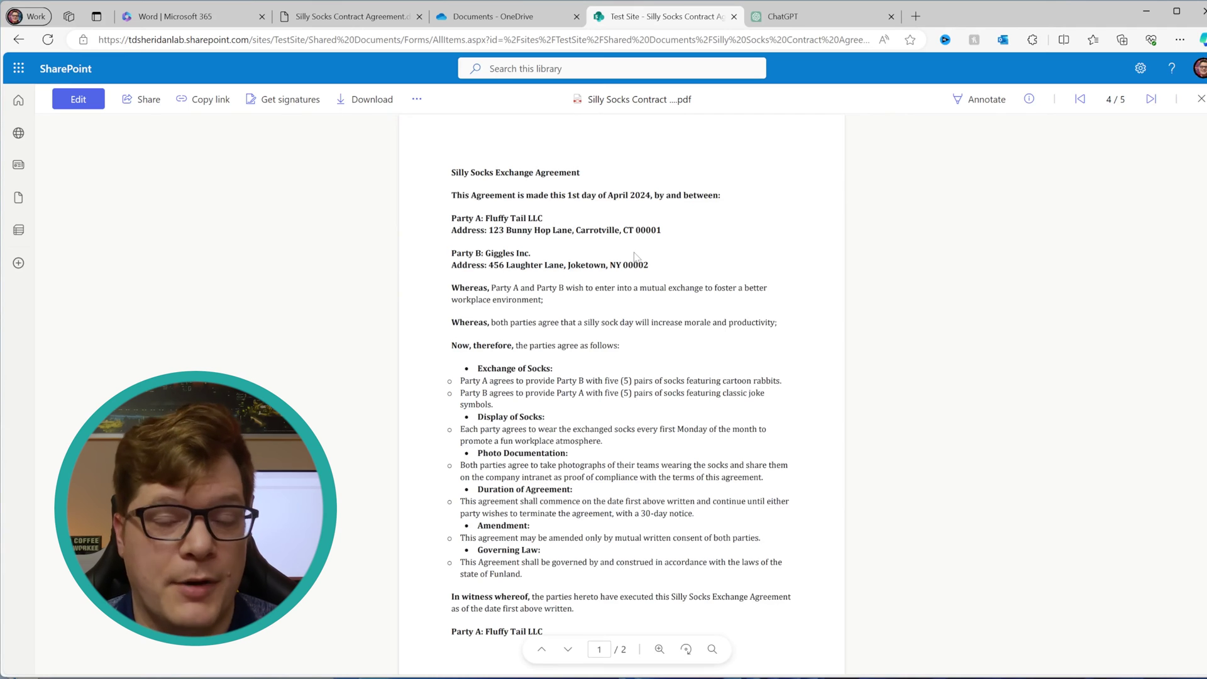
scroll(635, 258, down, 8)
scroll(628, 291, up, 3)
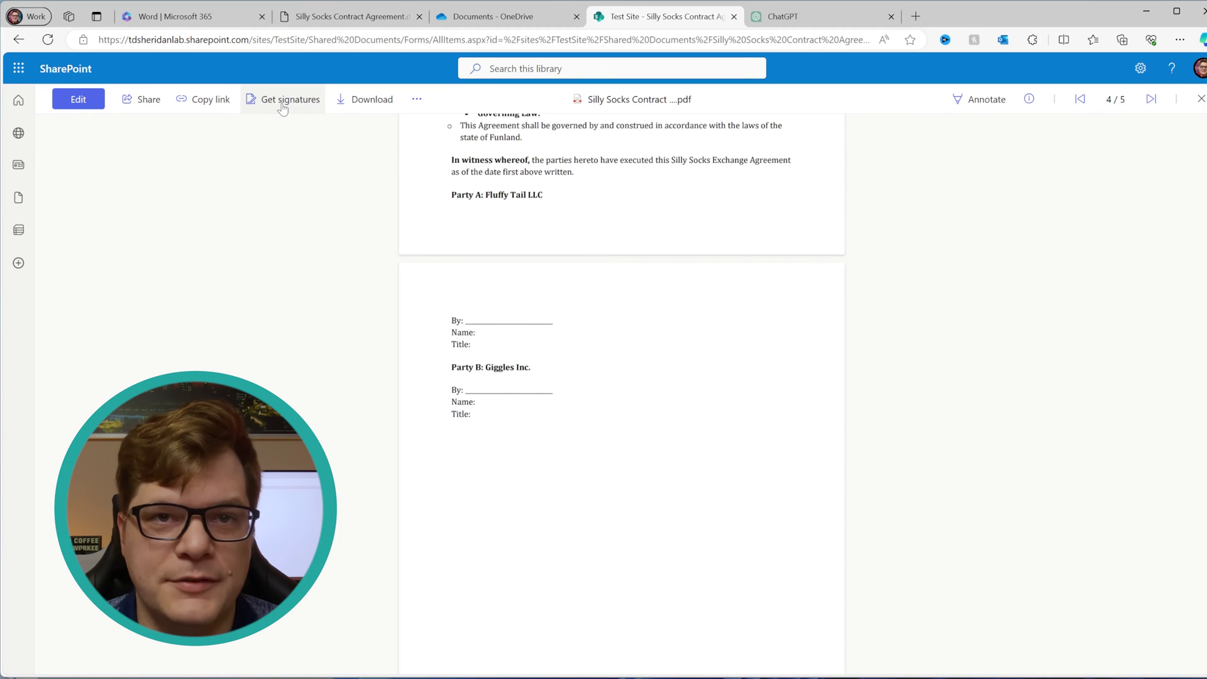
scroll(292, 111, up, 2)
click(291, 99)
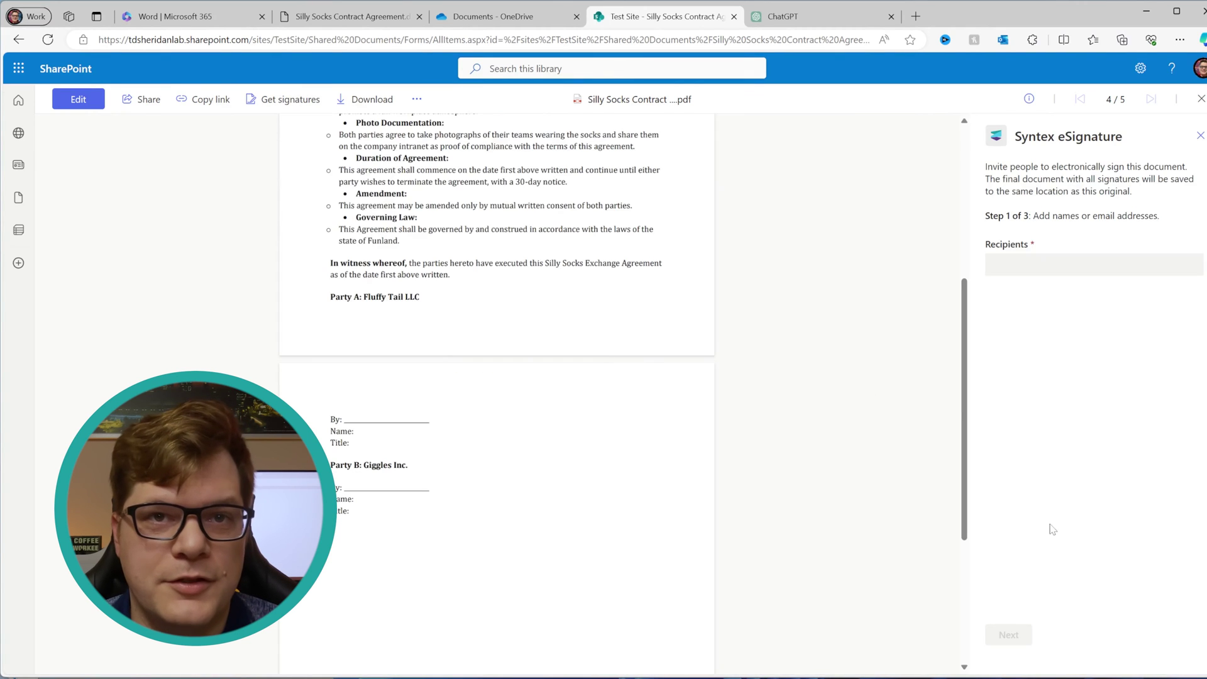
Step: Add the suggested 'test' user and a second recipient by e-mail address, then continue to field placement
click(1037, 265)
text(test)
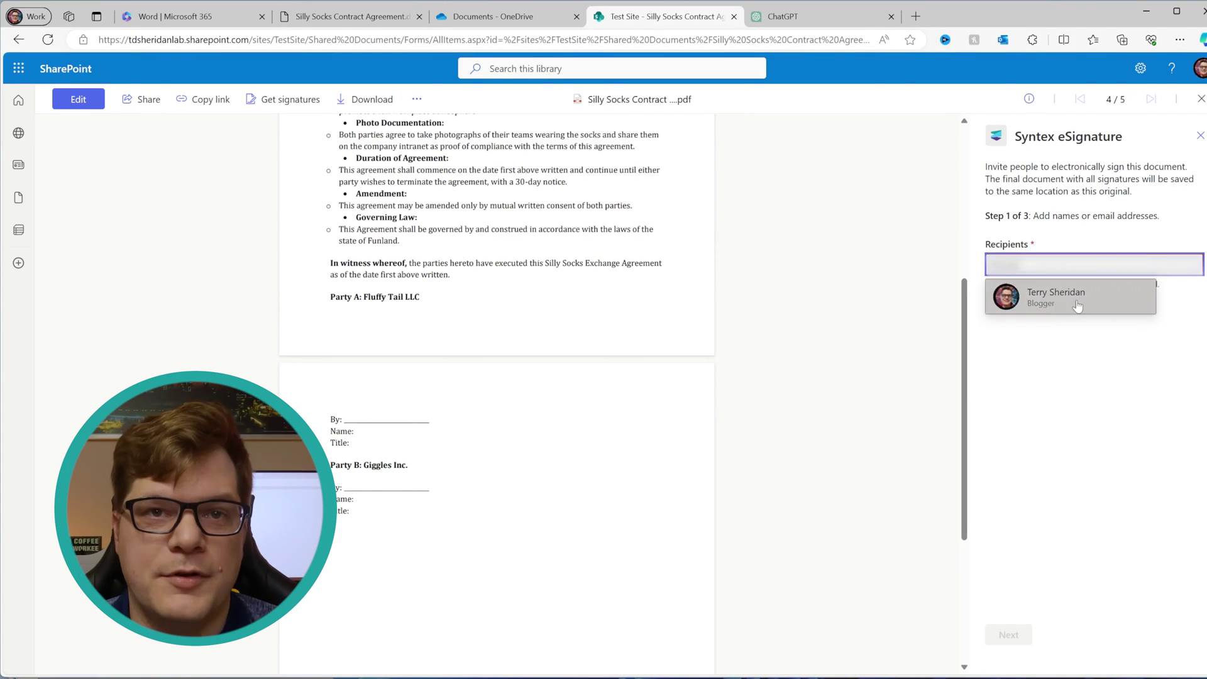
click(1063, 294)
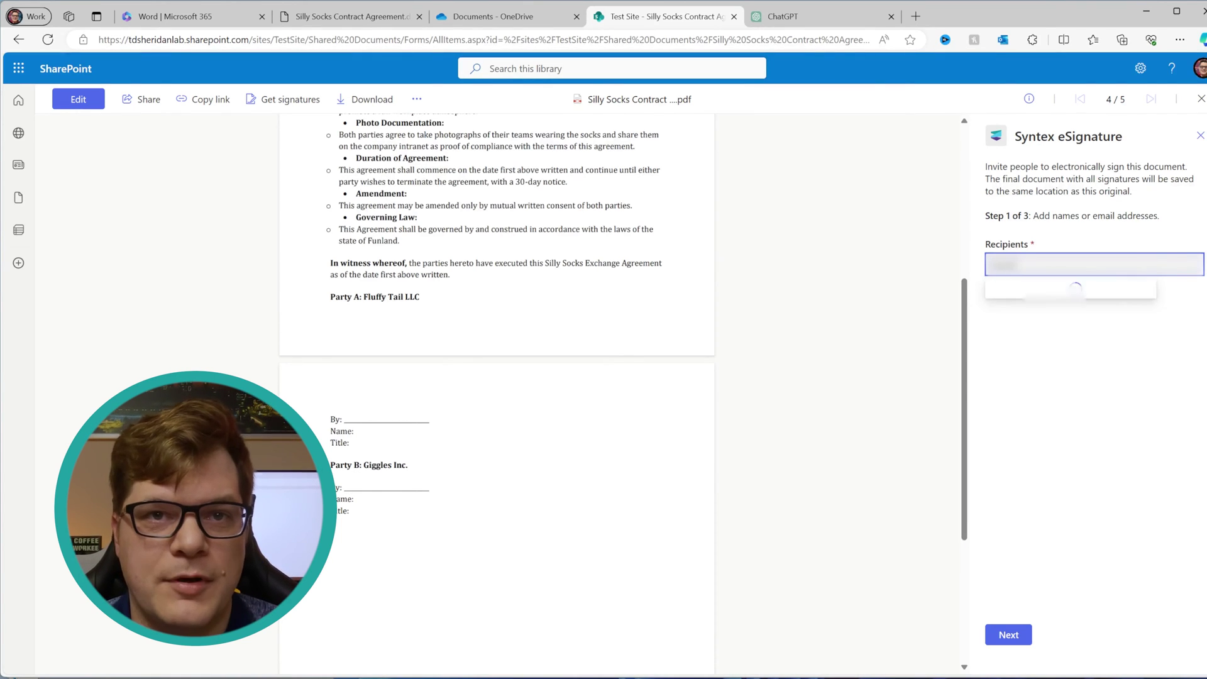
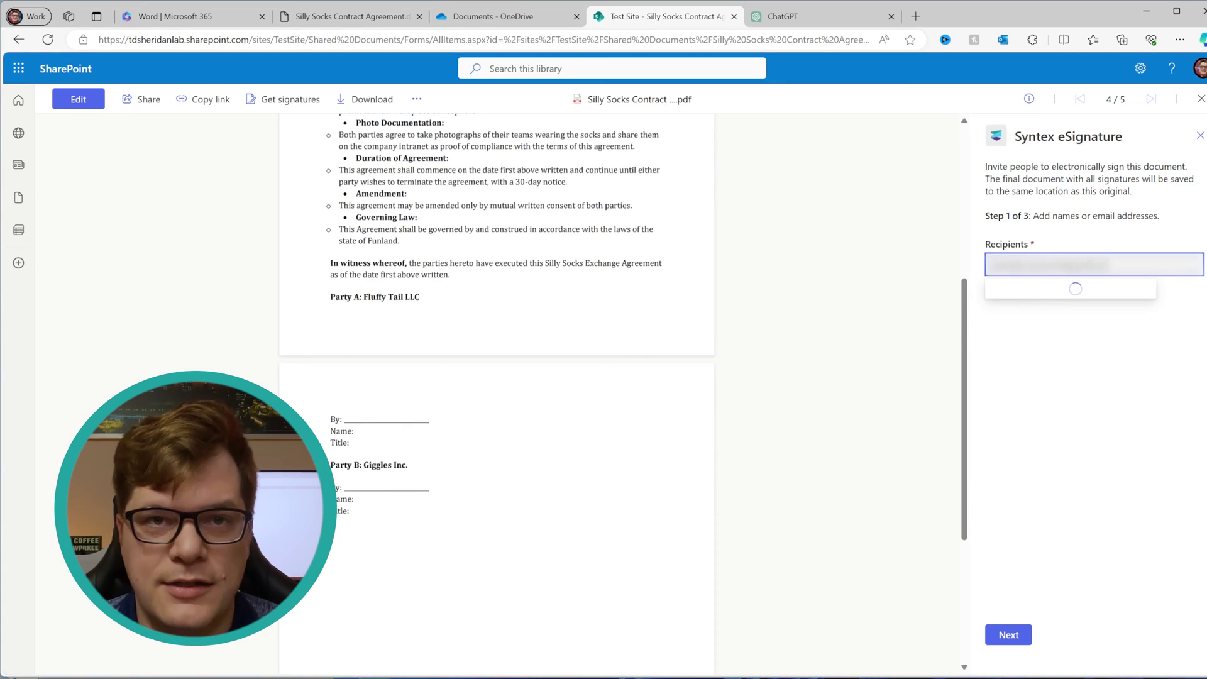
key(Return)
click(996, 638)
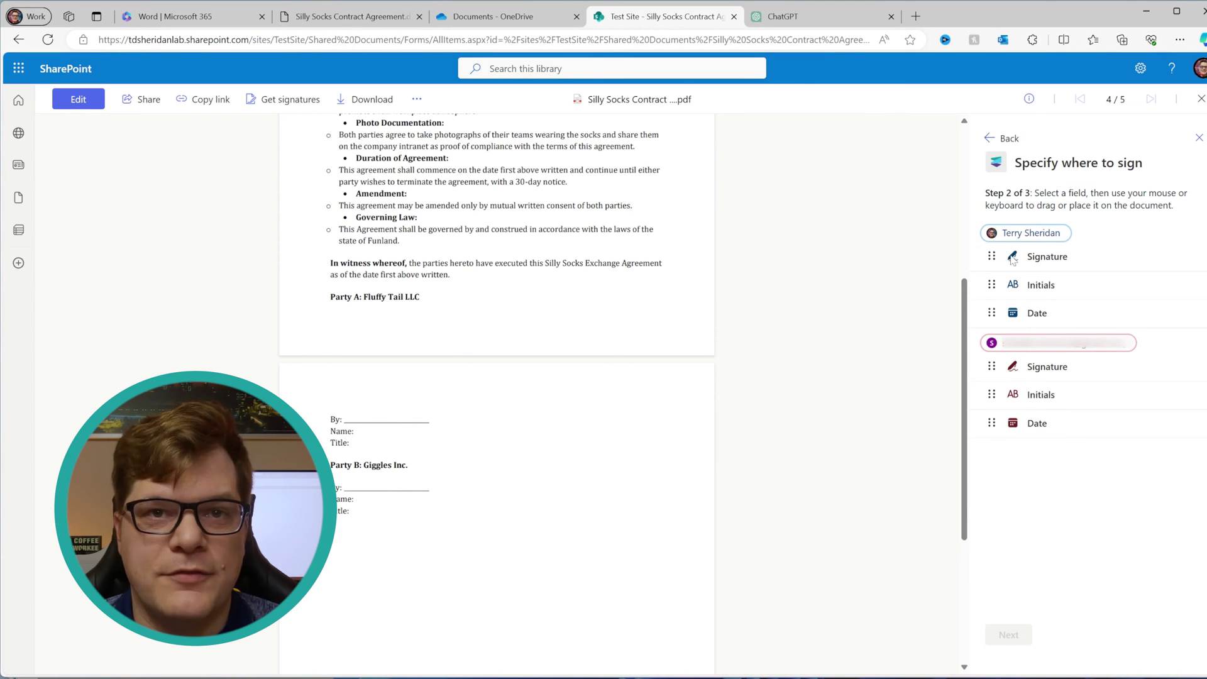
Step: Place Signature and Date fields on Party A's and Party B's By: lines on page 2
mouse_move(1001, 259)
mouse_down()
mouse_move(925, 257)
mouse_move(360, 404)
mouse_move(358, 420)
mouse_move(377, 408)
mouse_up()
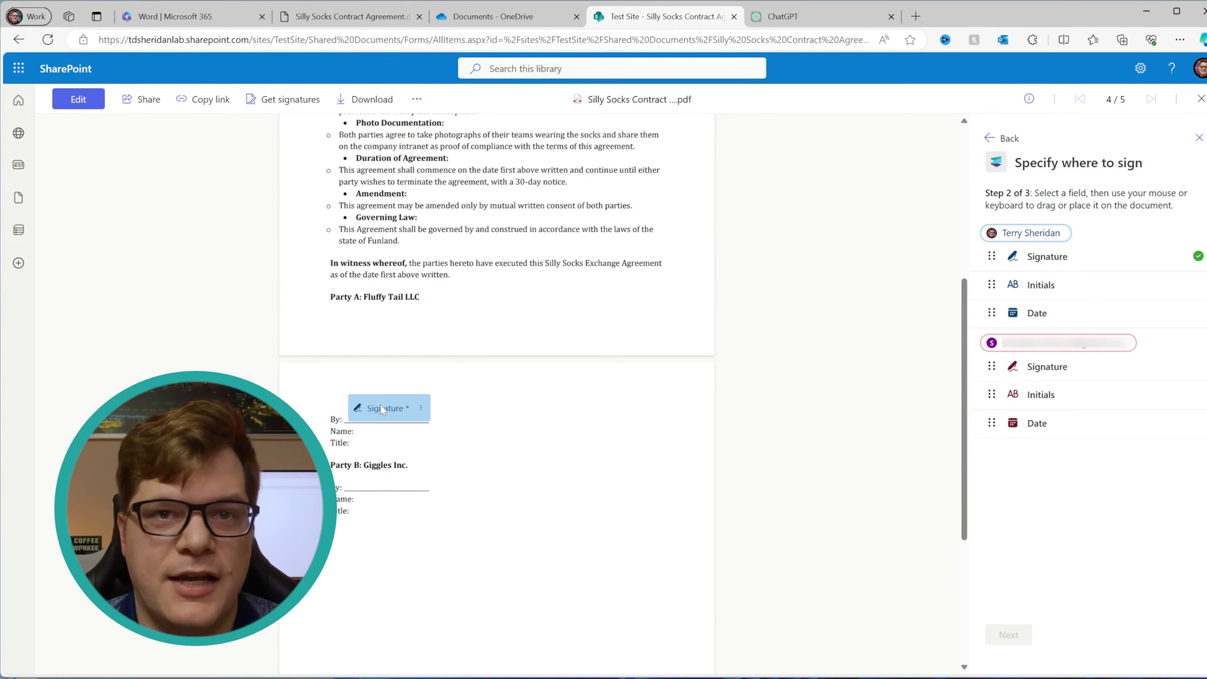
mouse_move(999, 314)
mouse_down()
mouse_move(450, 409)
mouse_move(460, 406)
mouse_up()
mouse_move(1036, 369)
mouse_down()
mouse_move(414, 496)
mouse_move(383, 485)
mouse_up()
drag(1035, 423, 492, 489)
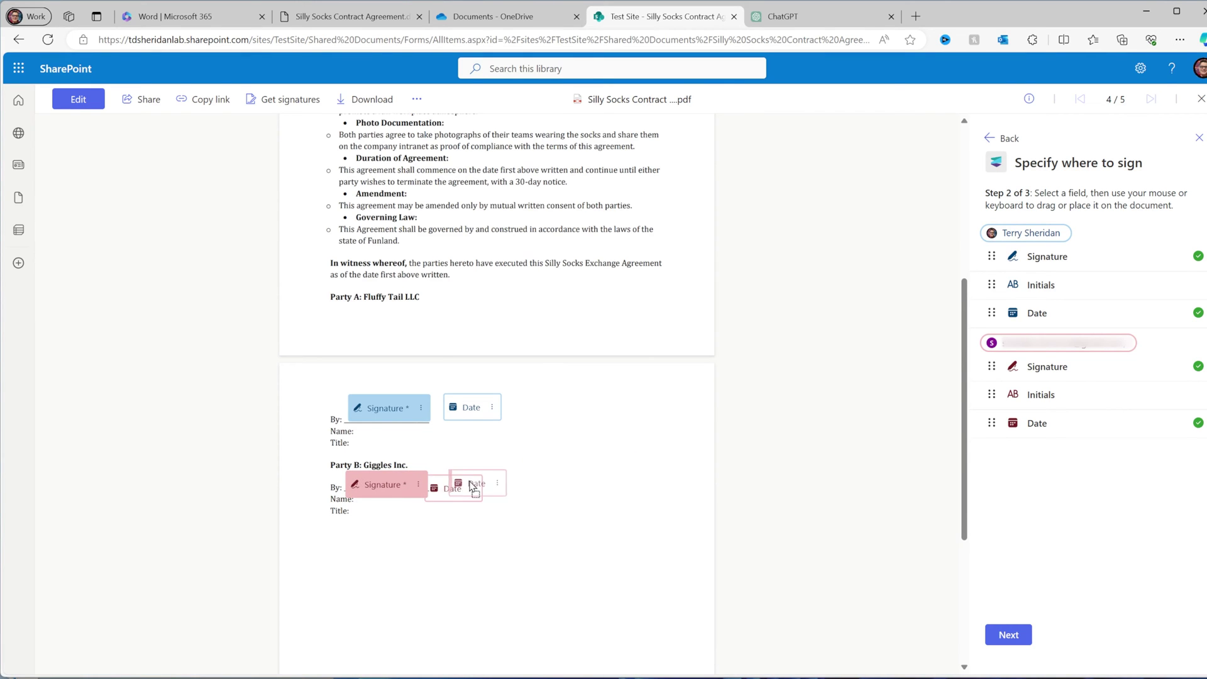
click(1008, 635)
Step: Write the optional message 'Please Sign the contract!', fixing the stray capital L, and send the request
click(1068, 314)
text(PLease Sign the c)
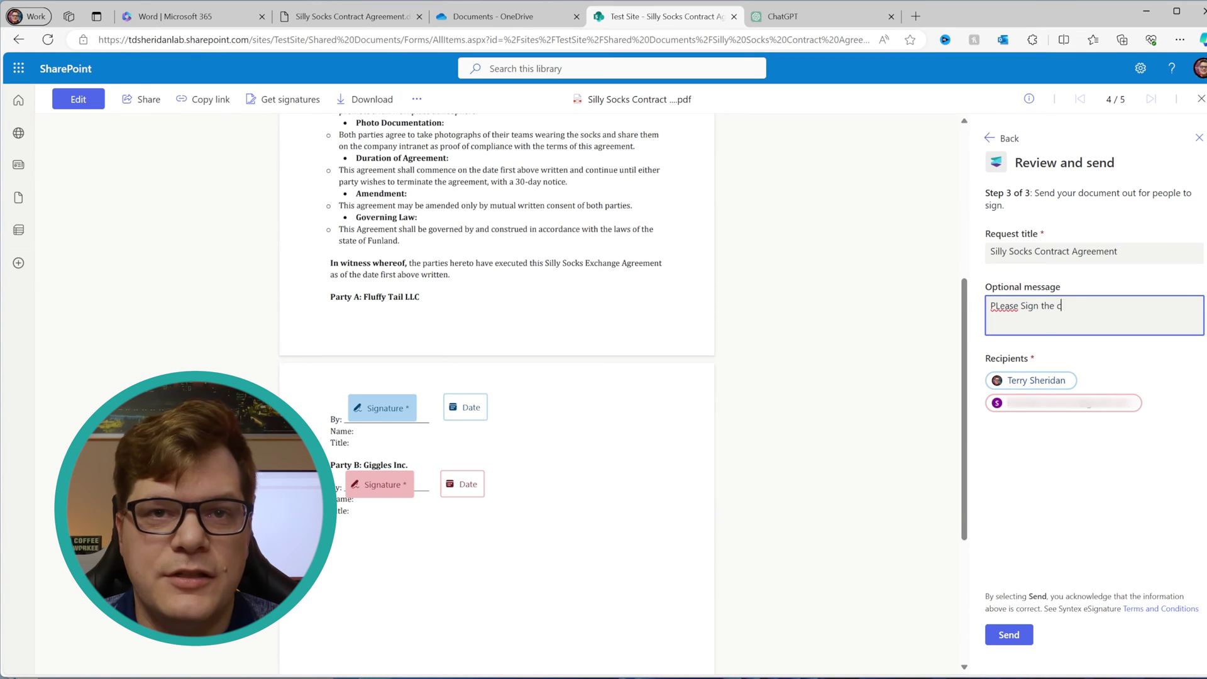
text(ontract!)
click(1000, 306)
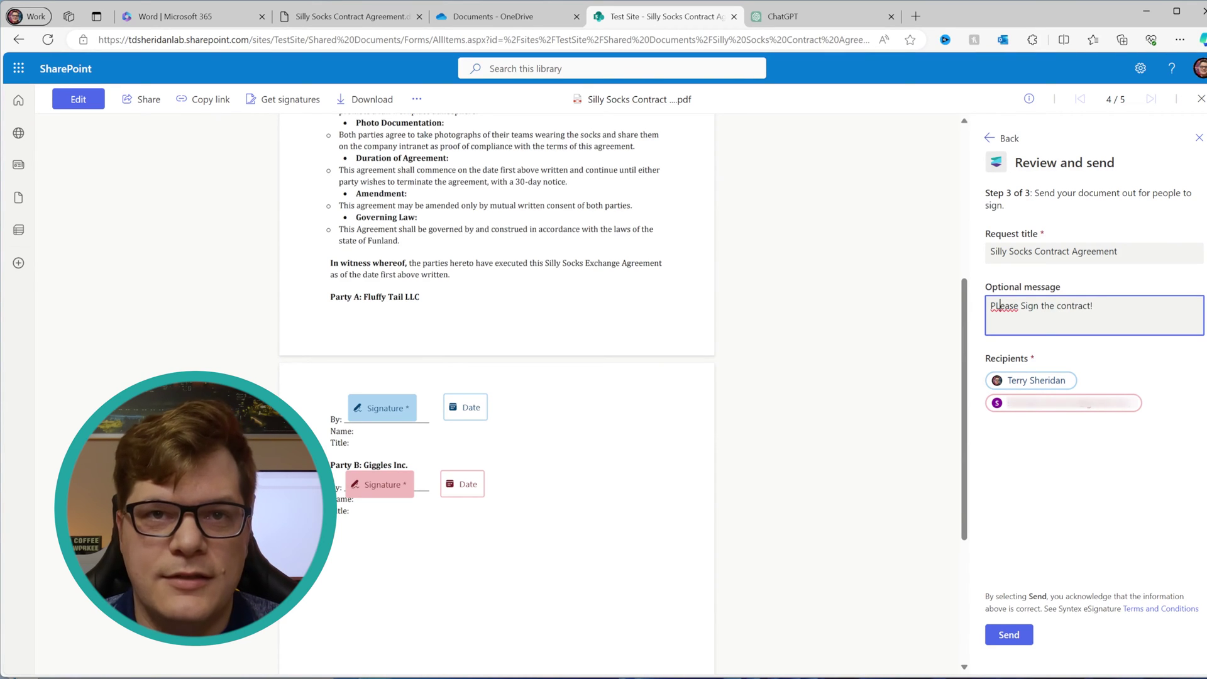
key(BackSpace)
text(l)
click(1054, 519)
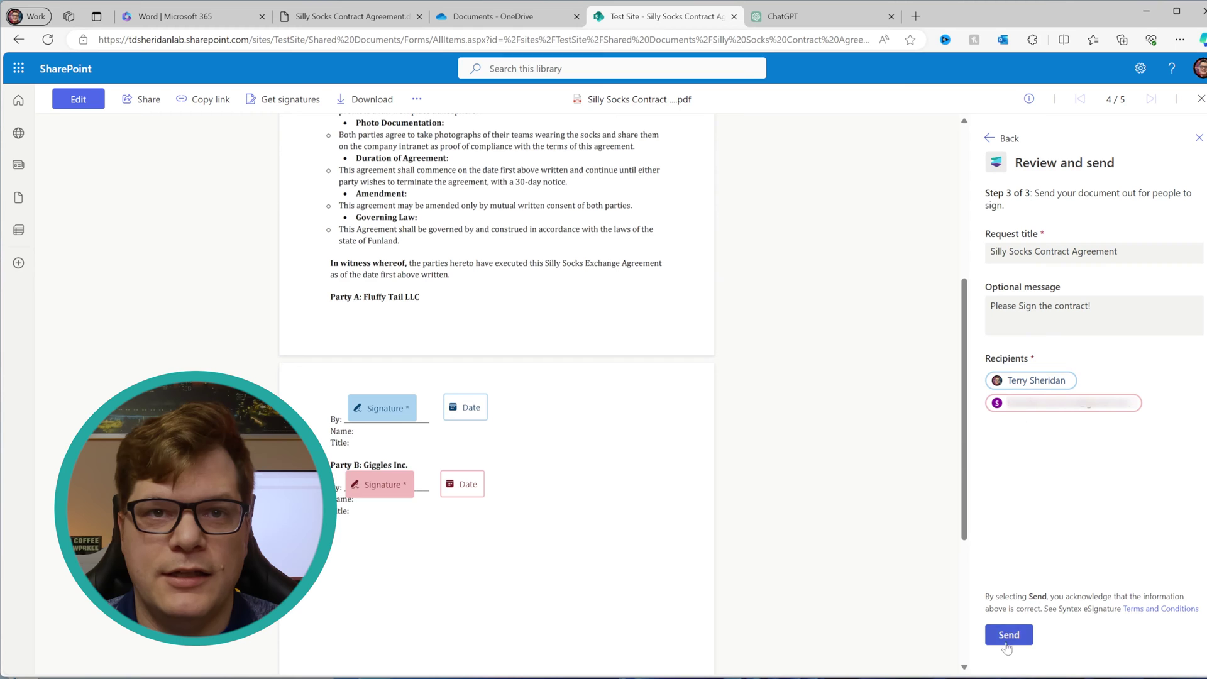
click(1026, 641)
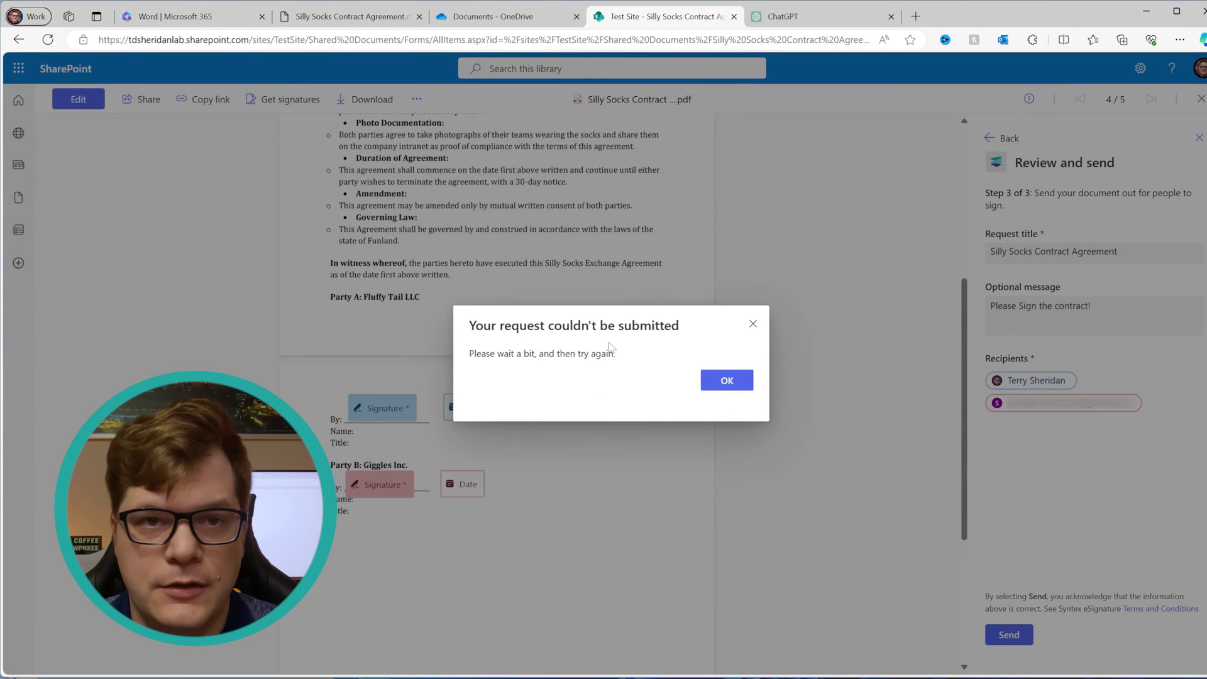